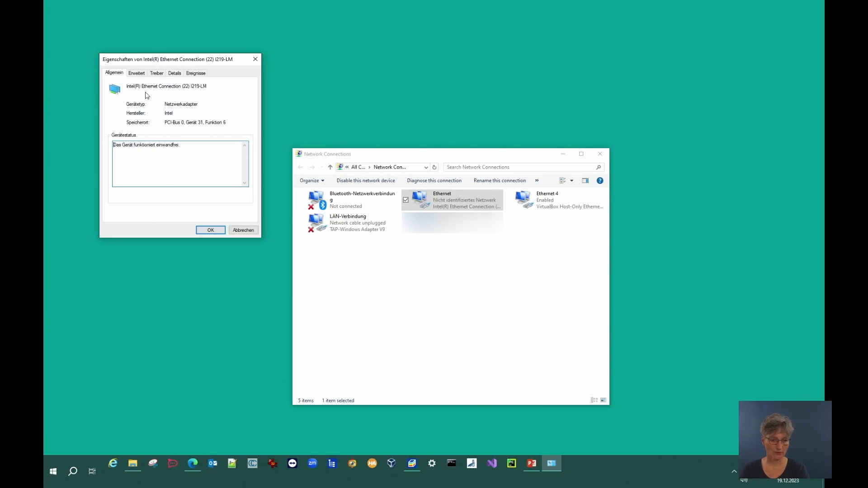
Step: Check the Ethernet adapter's advanced settings for receive buffer (Empfangspuffer), energy-efficient Ethernet and Jumbo Packet
left_click(137, 74)
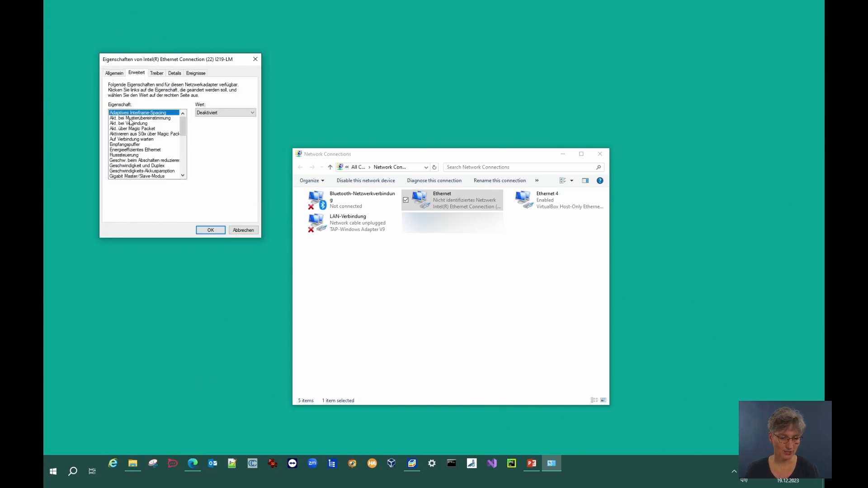
left_click(126, 144)
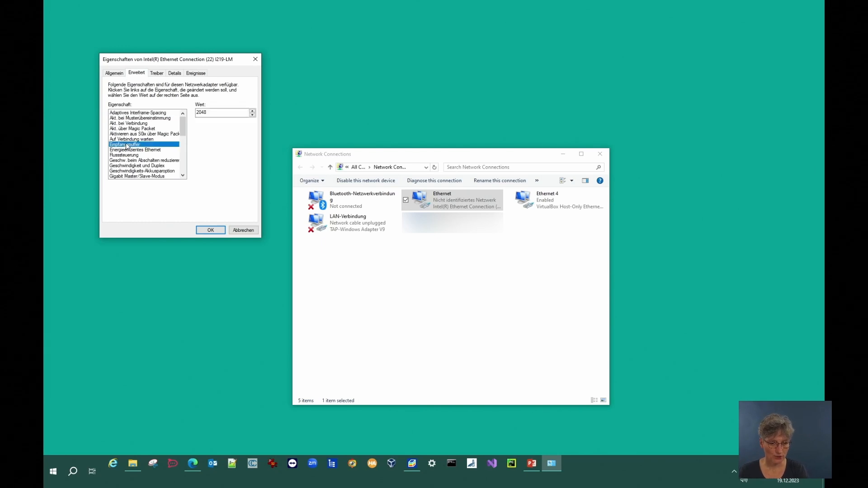
left_click(127, 145)
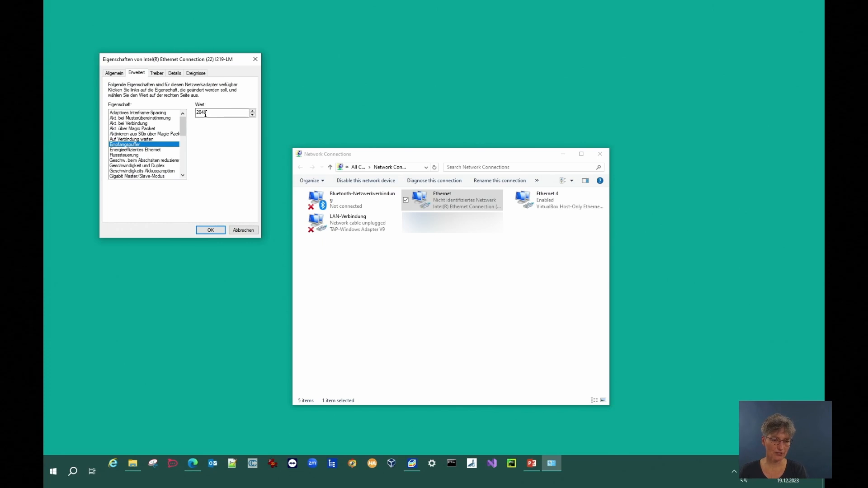
key("ctrl")
key("ctrl")
left_click(118, 151)
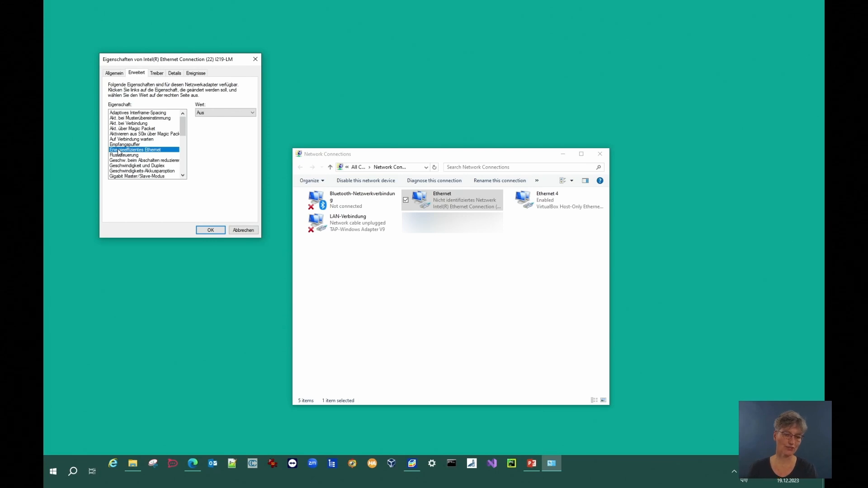
scroll(122, 153, "down", 3)
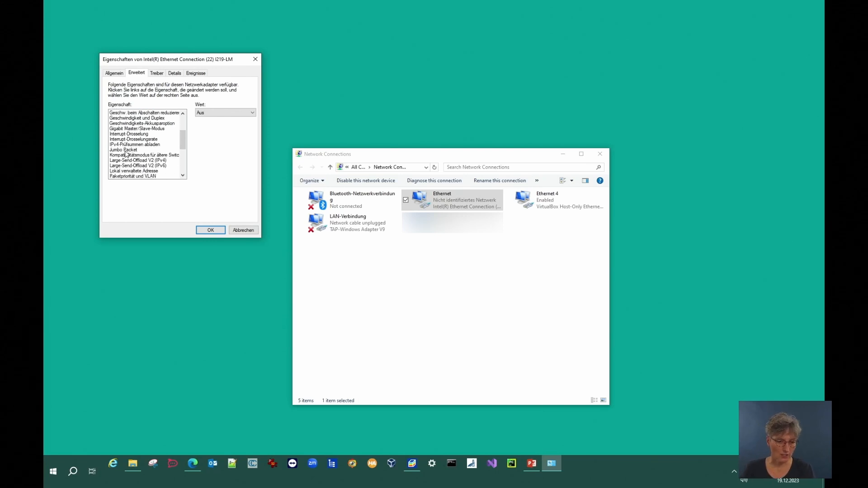
left_click(126, 152)
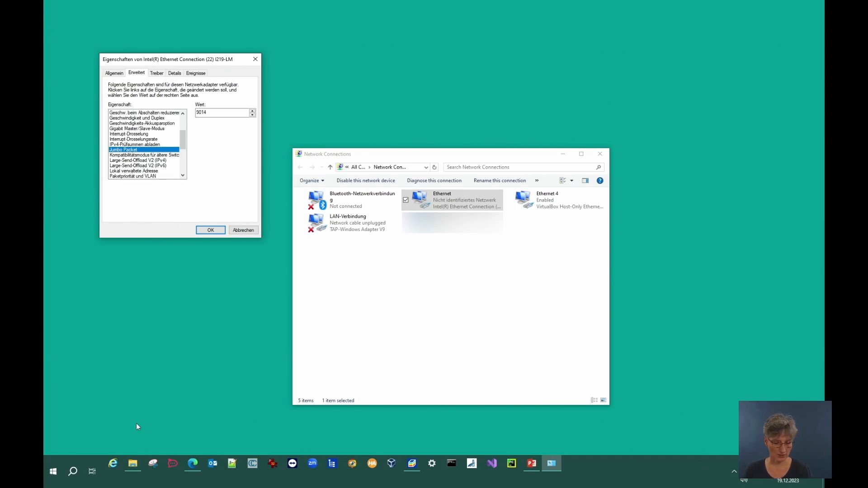
Step: Review the network card properties section on the Ensenso networking performance page in the Edge browser, then minimize the browser
left_click(192, 463)
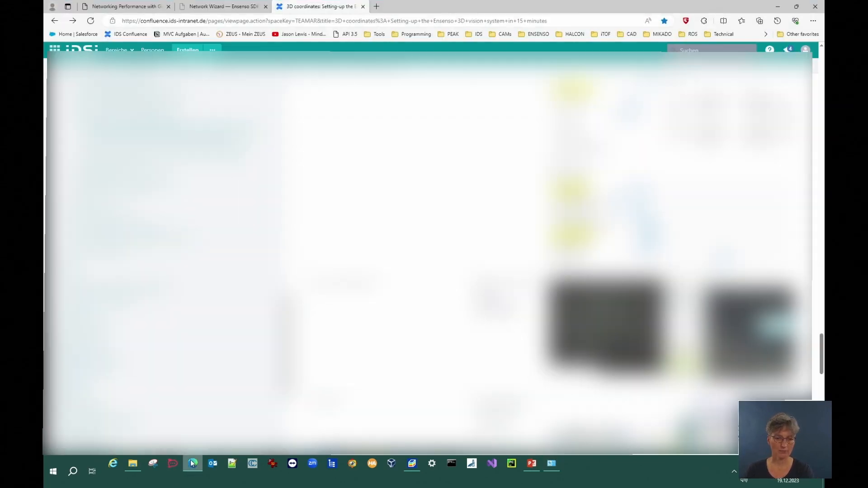
left_click(125, 6)
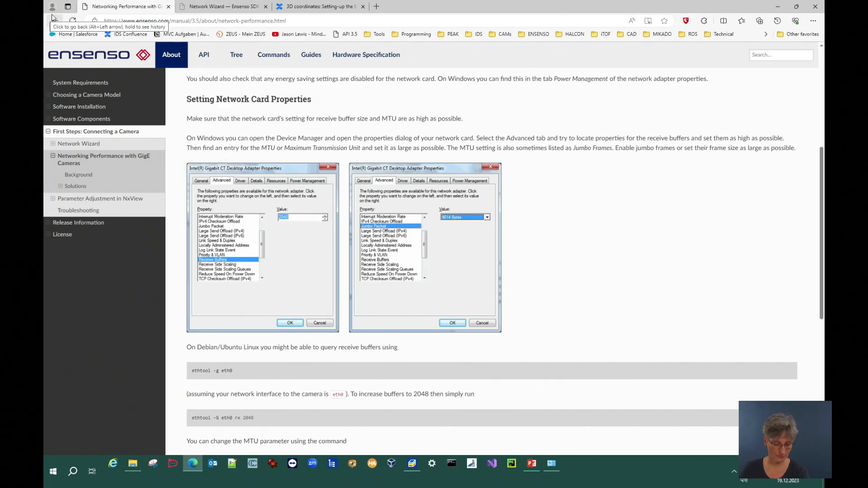
left_click(780, 6)
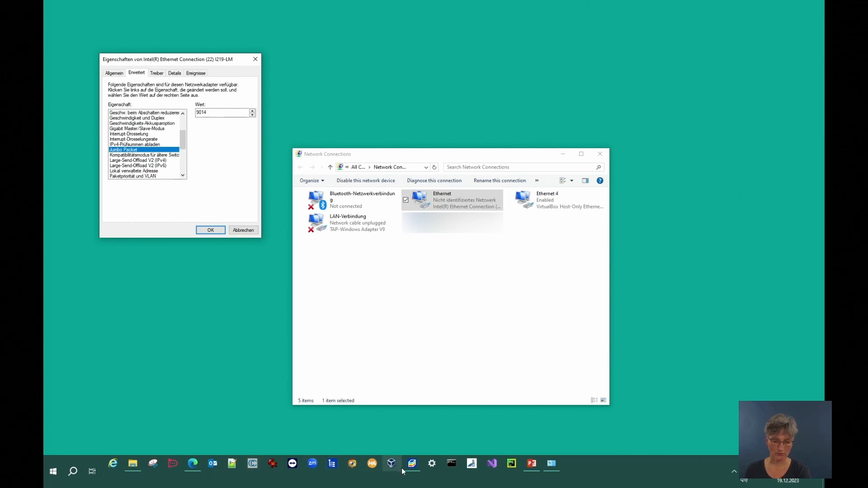
Step: Switch to NxView and use the Network Wizard to automatically configure the IP address of the C57-8-S camera with the invalid address
left_click(413, 464)
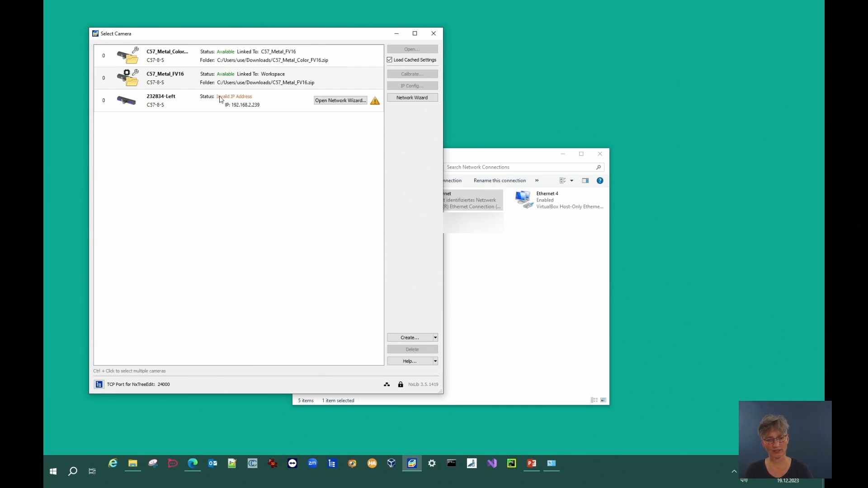
key("ctrl")
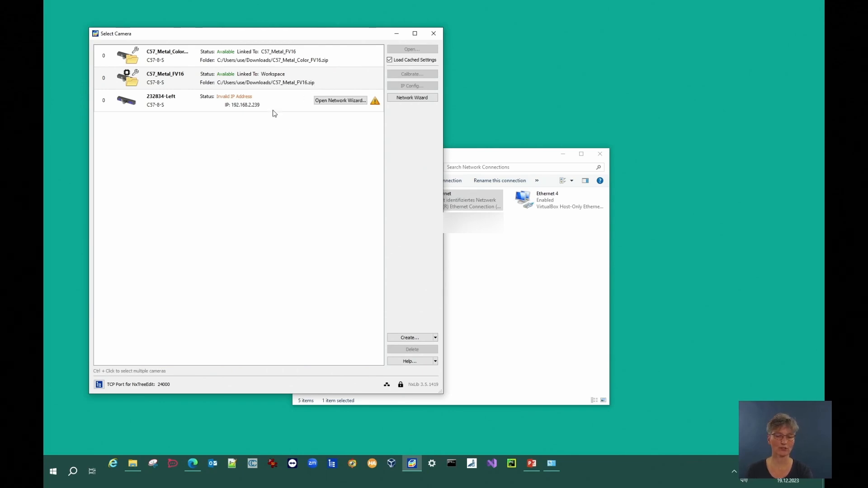
left_click(331, 104)
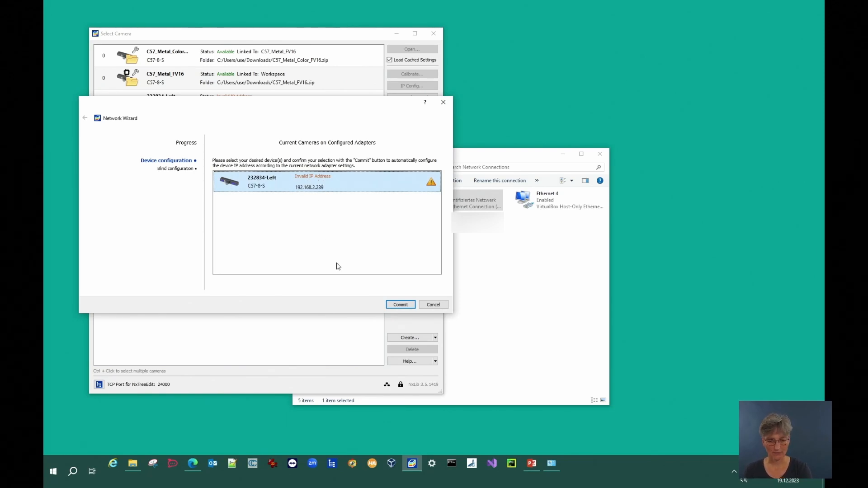
left_click(402, 306)
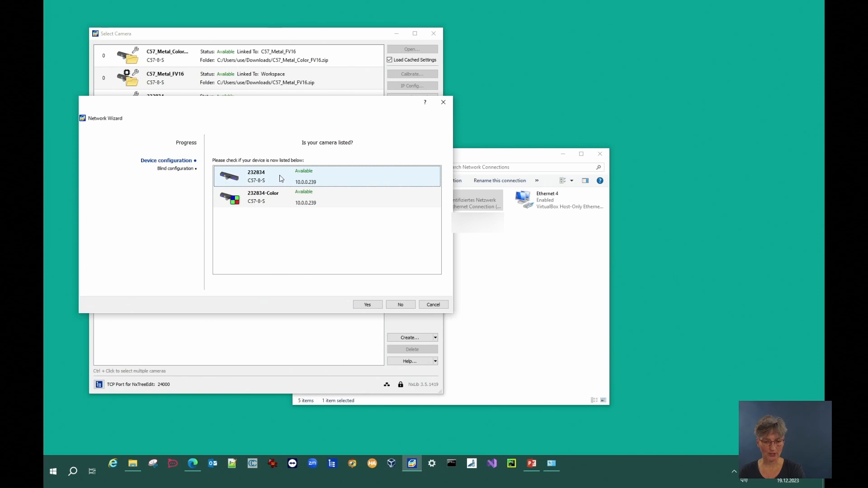
left_click(368, 304)
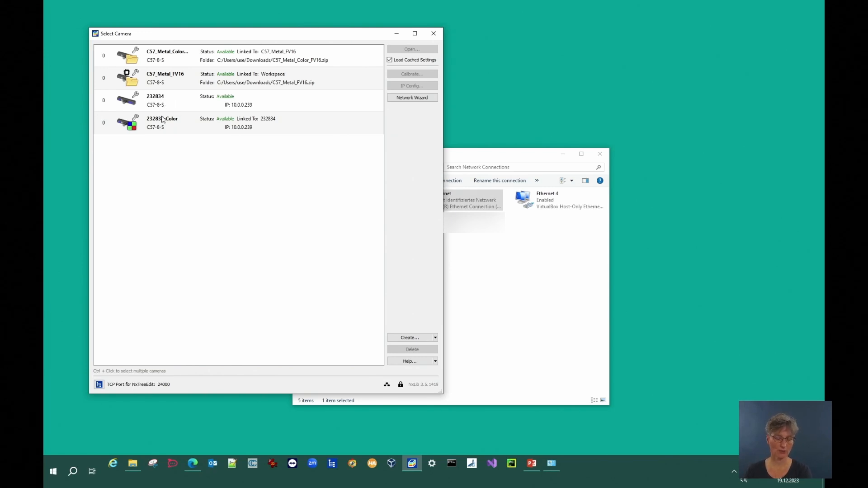
Step: Open the physical C57-8-S stereo camera together with its linked colour camera using default settings
right_click(188, 106)
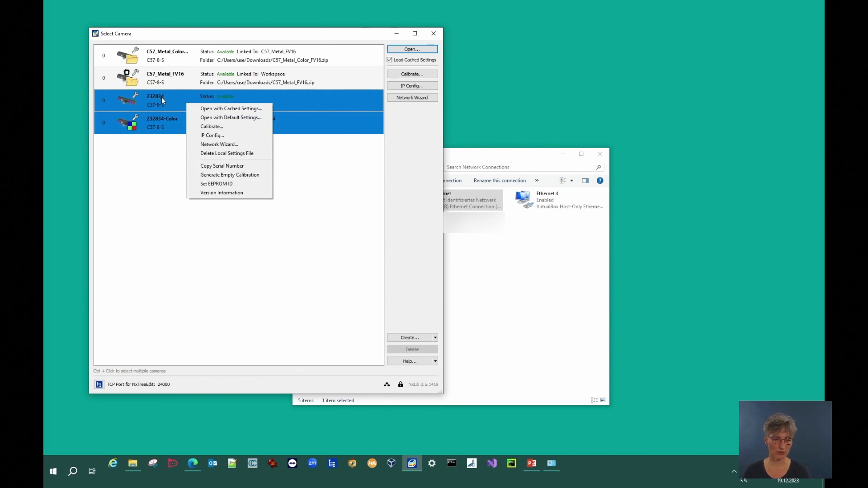
left_click(230, 119)
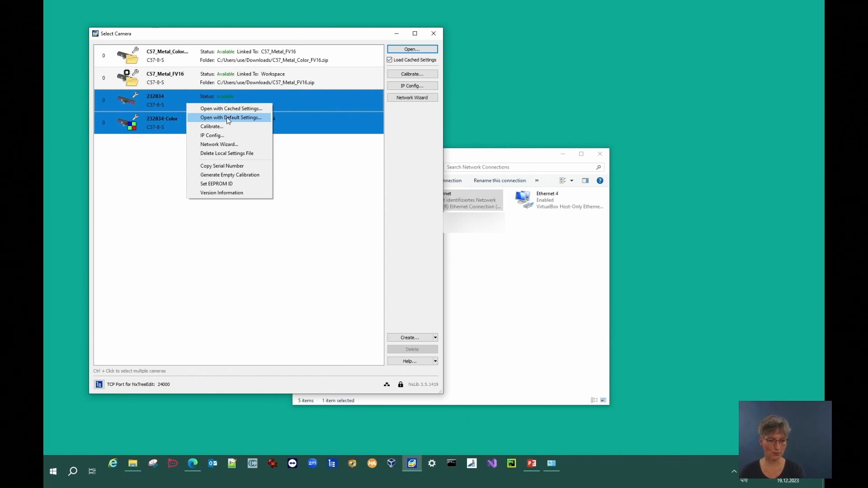
left_click(229, 118)
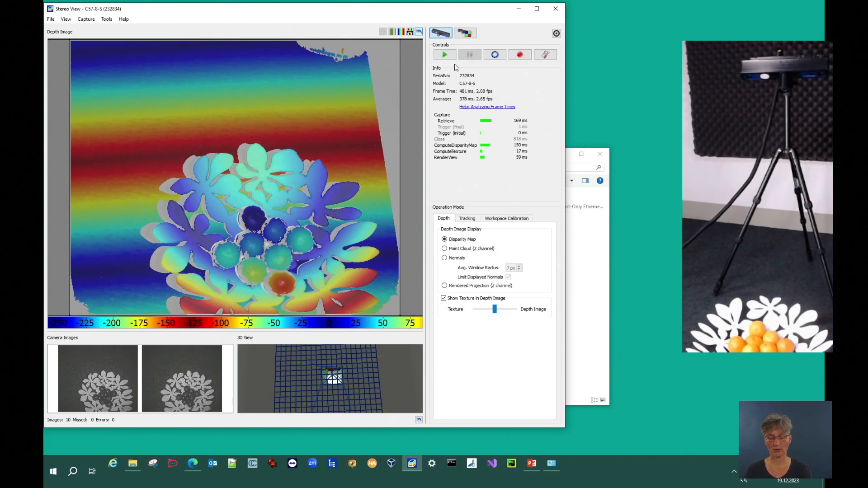
left_click(469, 55)
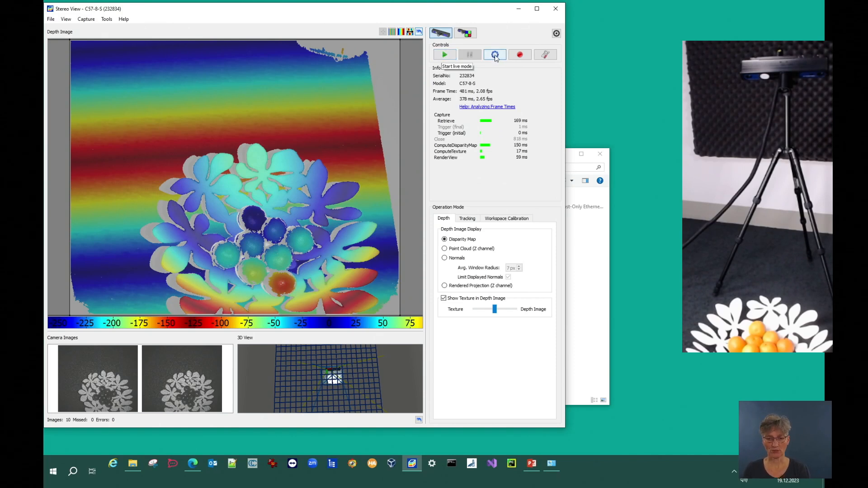
left_click(545, 54)
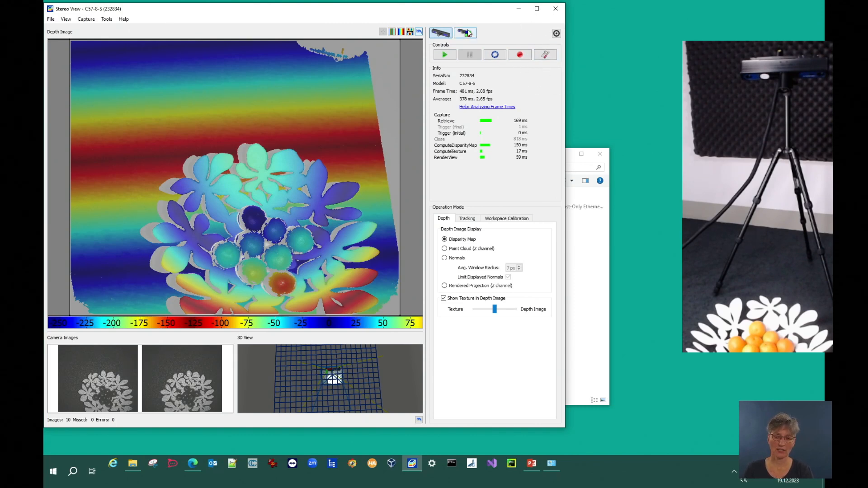
key("ctrl")
key("ctrl")
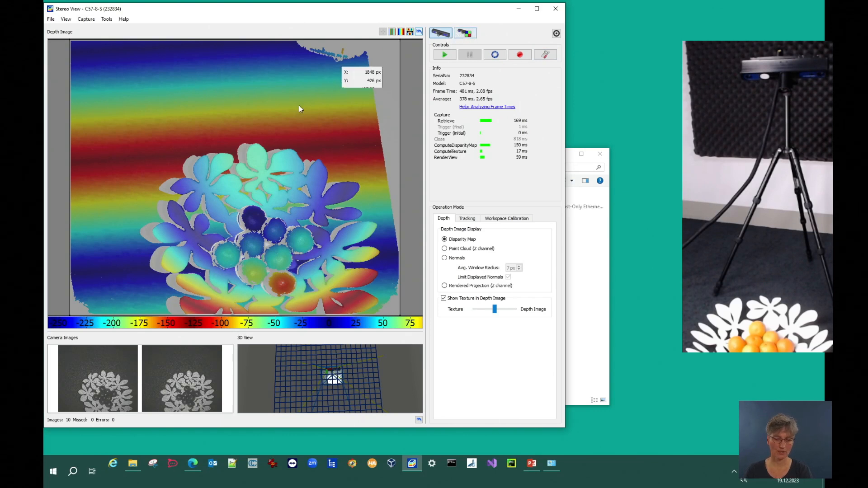
Step: Enlarge the camera images, view the colour camera's image and return to the stereo camera
left_click(172, 363)
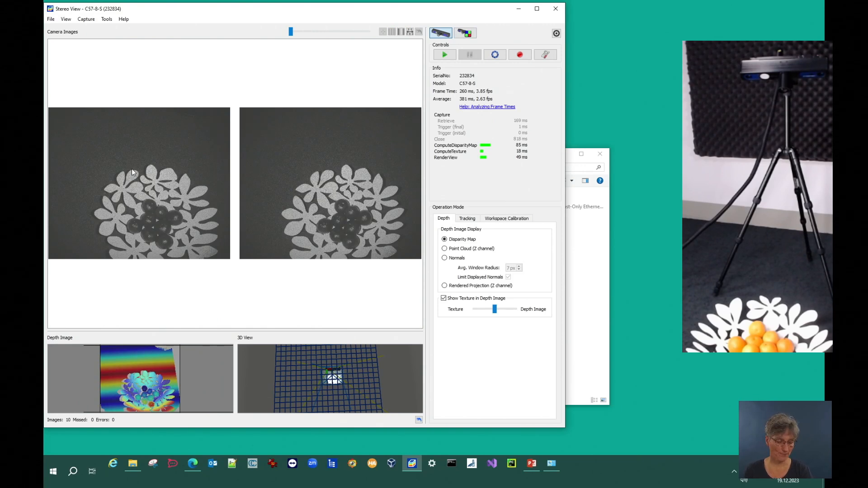
left_click(465, 33)
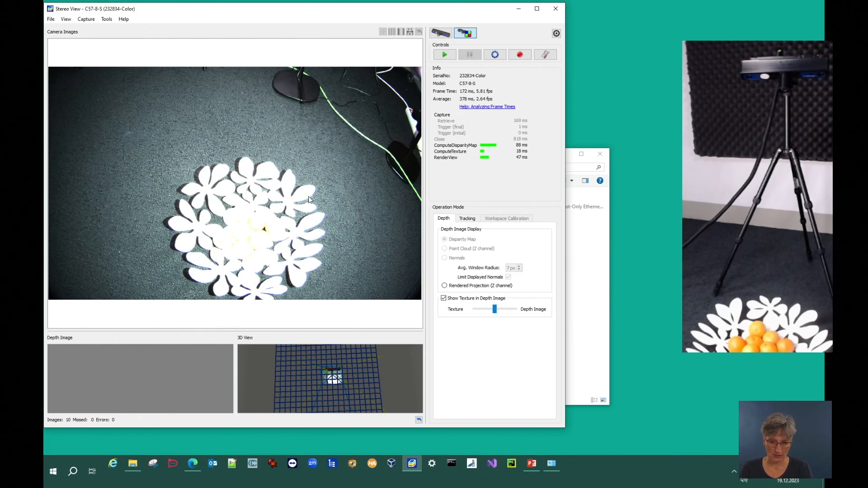
left_click(440, 33)
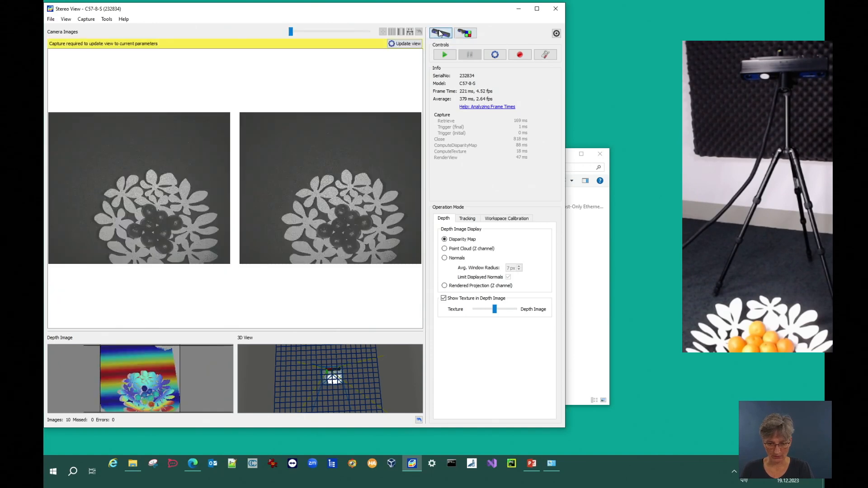
Step: Inspect the scene in the enlarged 3D view, then bring the depth image back into the main display
left_click(340, 382)
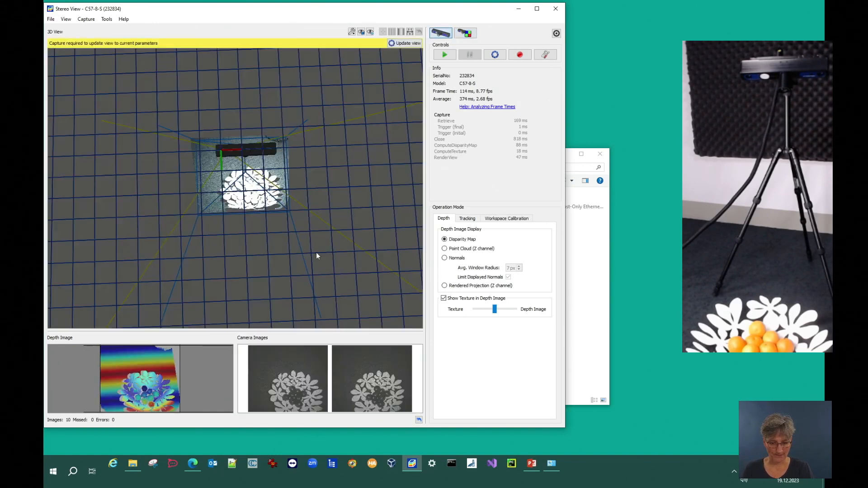
scroll(271, 175, "up", 5)
left_click_drag(272, 174, 235, 184)
left_click(152, 390)
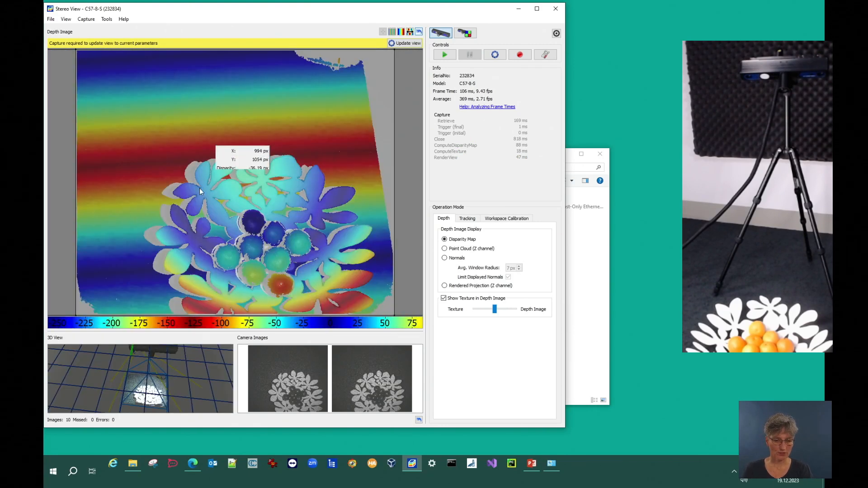
Step: Select the colour camera, start live capture and show its camera image in the main display
left_click(466, 34)
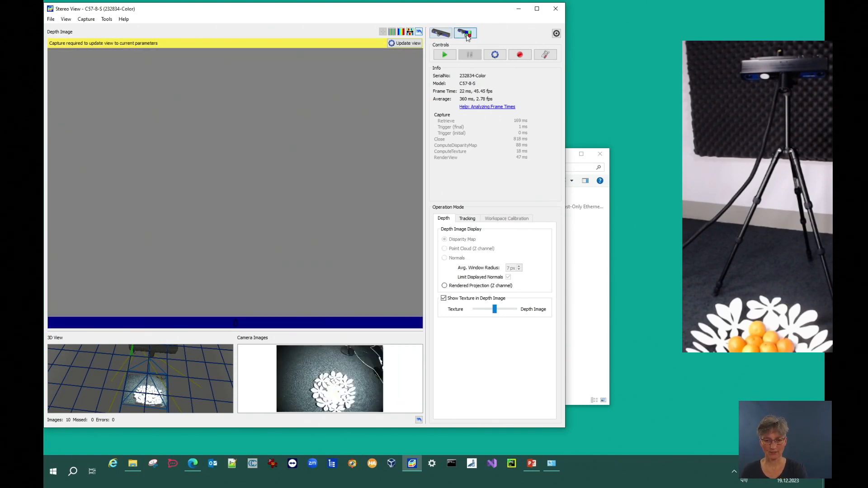
left_click(444, 55)
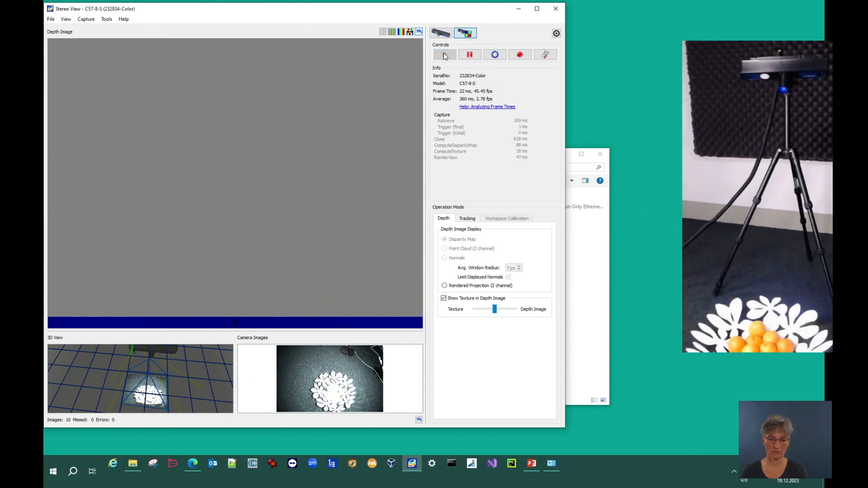
left_click(327, 386)
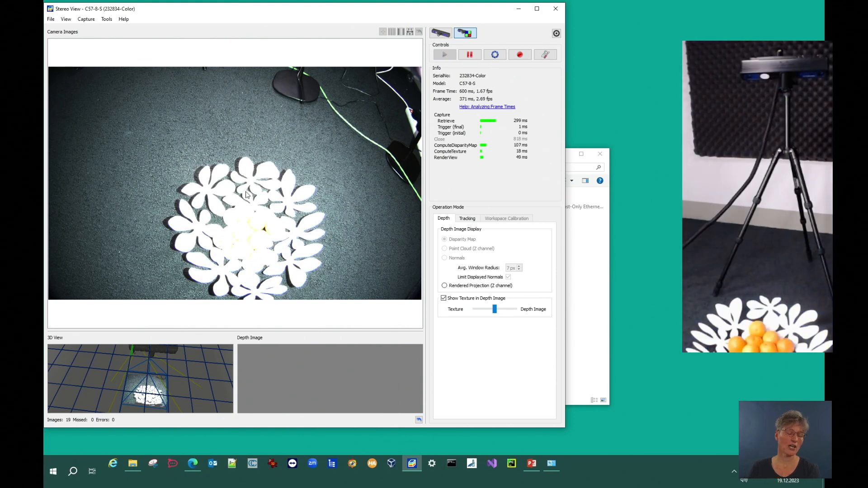
Step: Open the colour camera's parameters and set the auto brightness target to 68
left_click(546, 55)
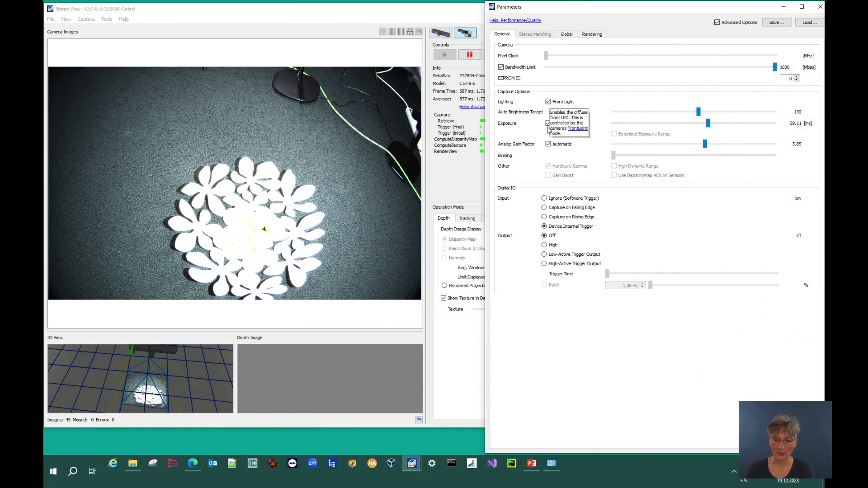
key("ctrl")
key("ctrl")
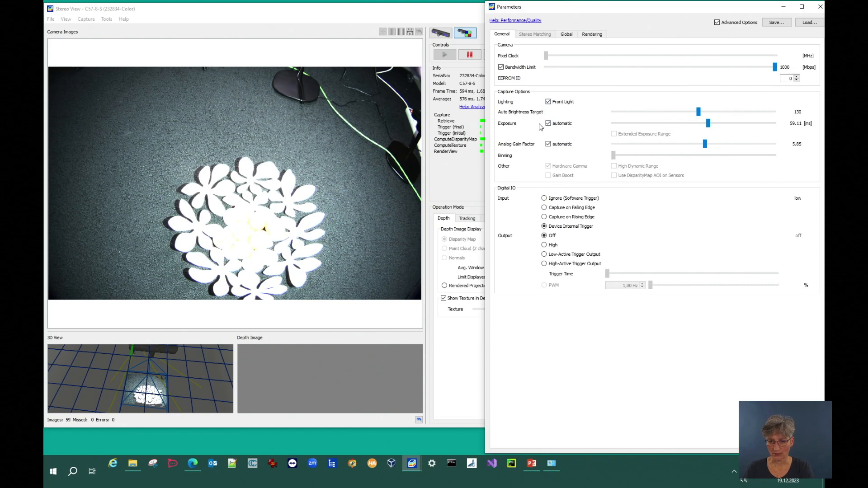
left_click_drag(699, 112, 640, 114)
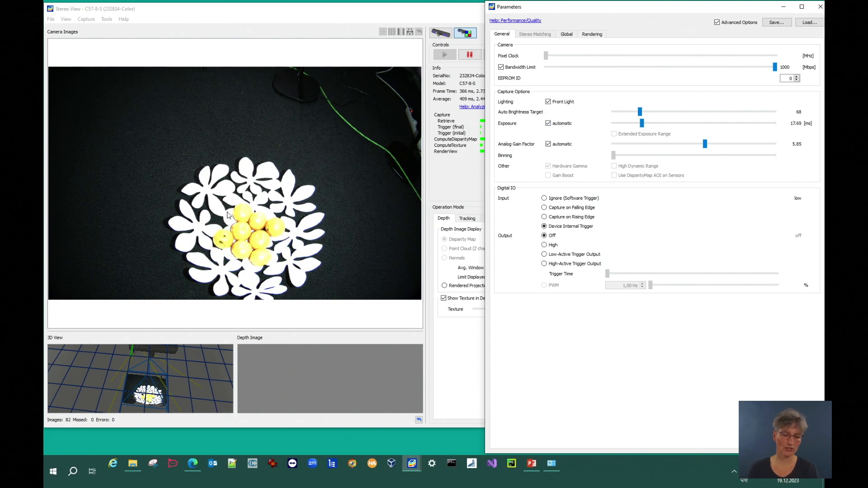
Step: Show the live 3D view of the fruit in the main display and set the auto brightness target to 55
left_click(151, 393)
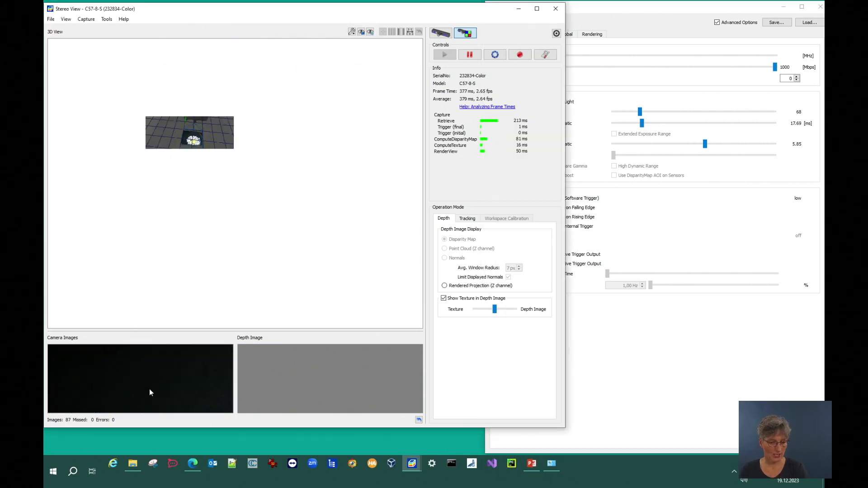
scroll(228, 204, "up", 1)
left_click_drag(228, 205, 231, 171)
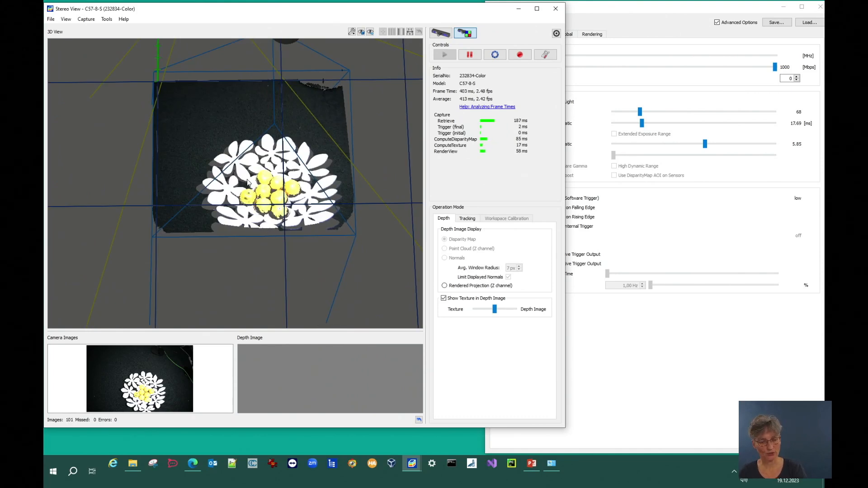
left_click_drag(266, 200, 274, 148)
scroll(274, 147, "up", 1)
scroll(274, 147, "up", 2)
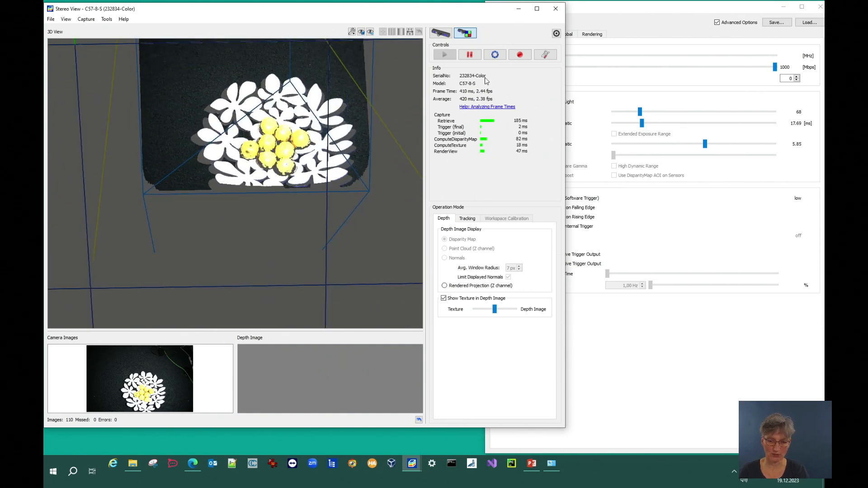
left_click(641, 113)
left_click_drag(641, 113, 628, 113)
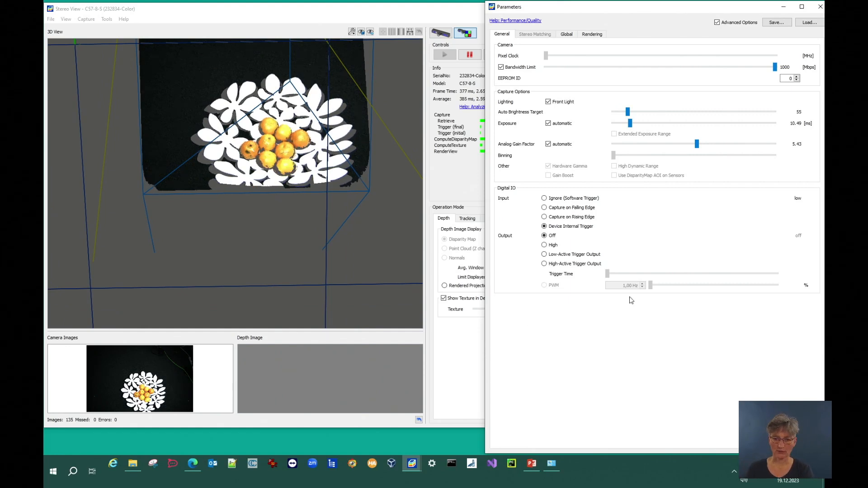
Step: Save the colour camera's parameters over 2d_params.json in the HowTo_3d folder on the desktop
left_click_drag(625, 10, 561, 11)
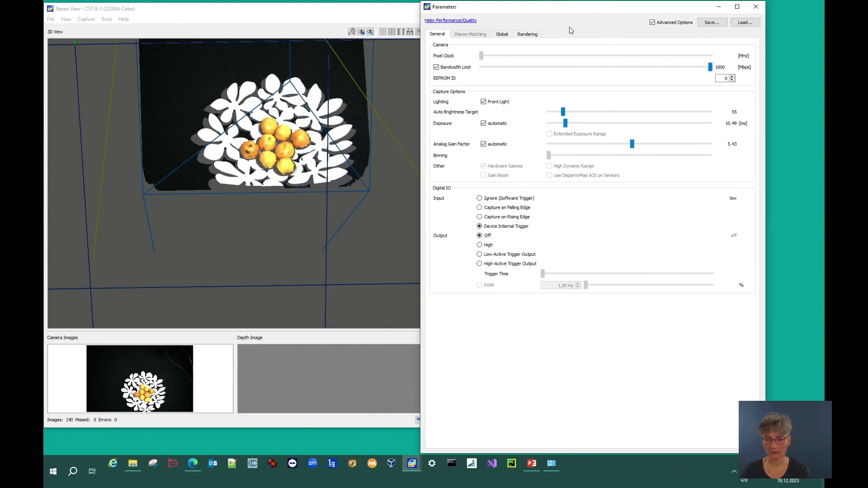
left_click(710, 23)
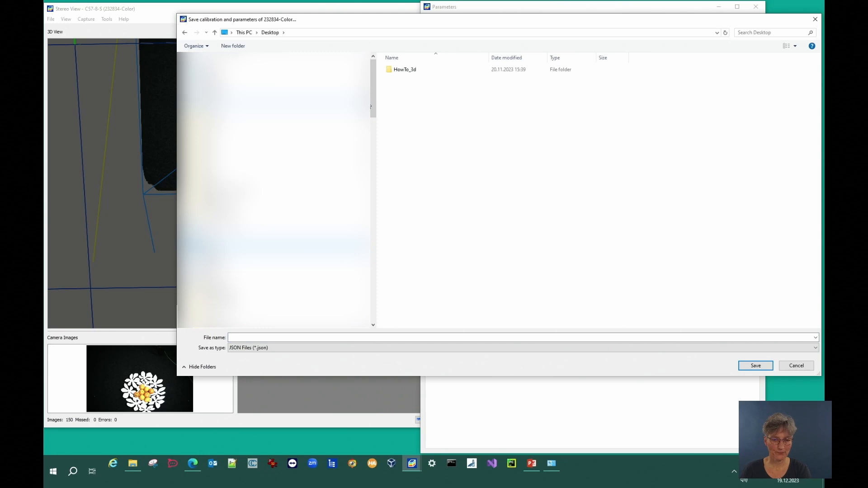
double_click(398, 70)
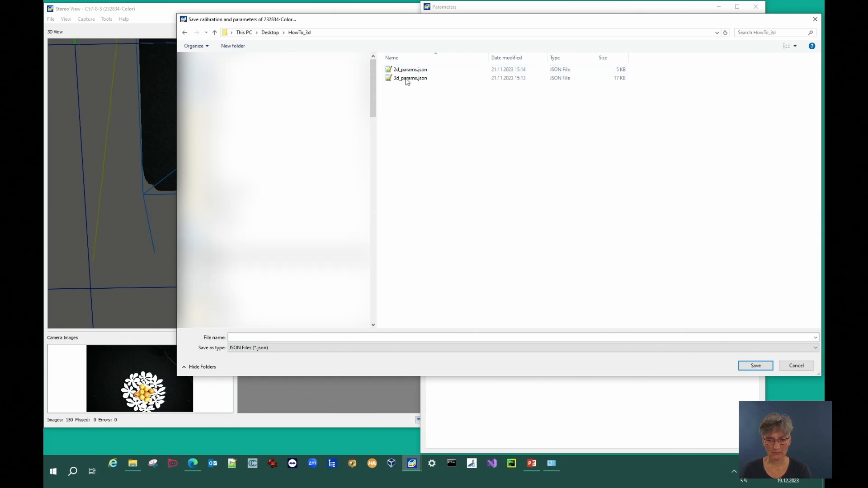
left_click(408, 70)
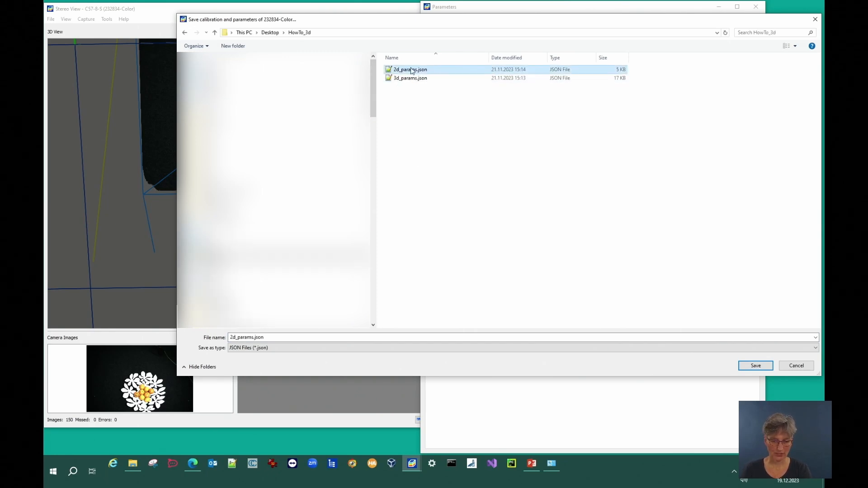
left_click(756, 365)
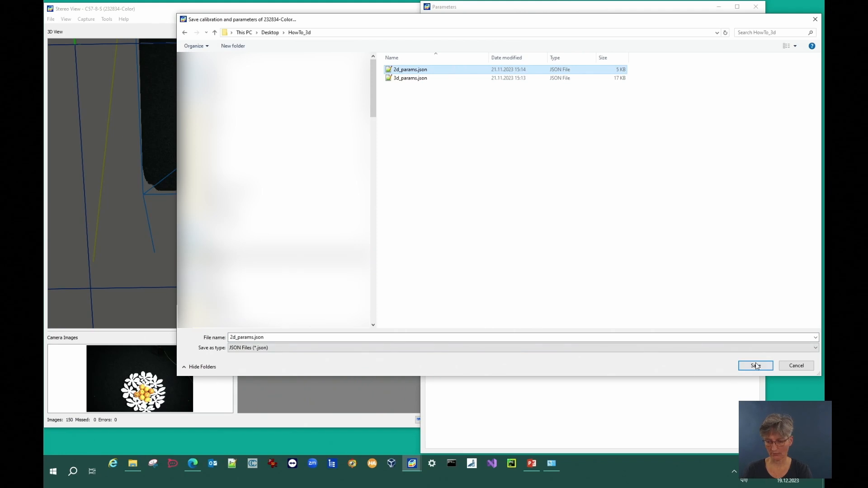
left_click(453, 232)
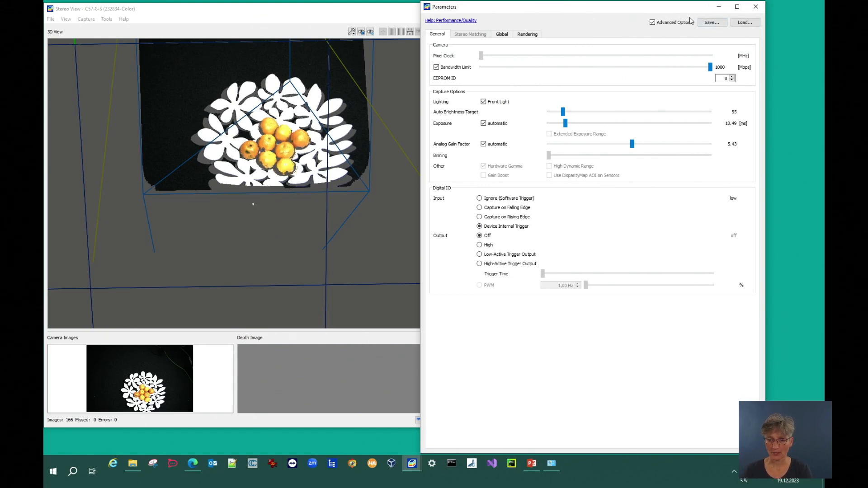
Step: Select the stereo camera and move its parameters window clear of the viewer
left_click(379, 208)
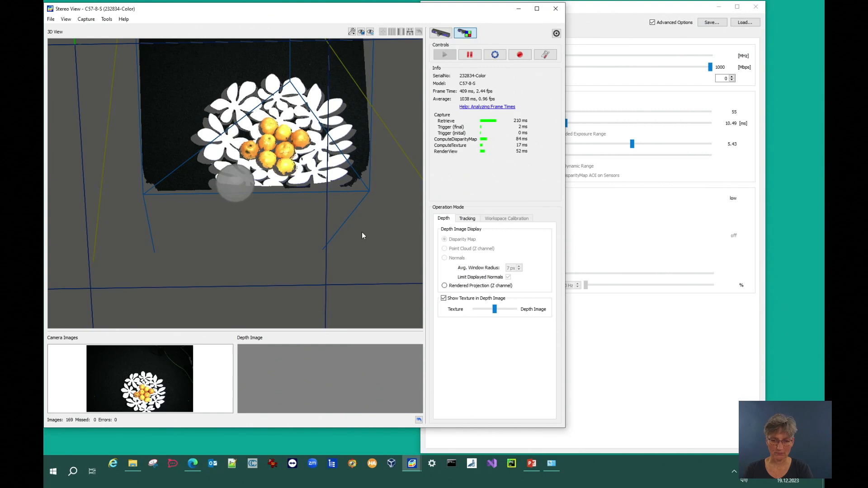
left_click(442, 34)
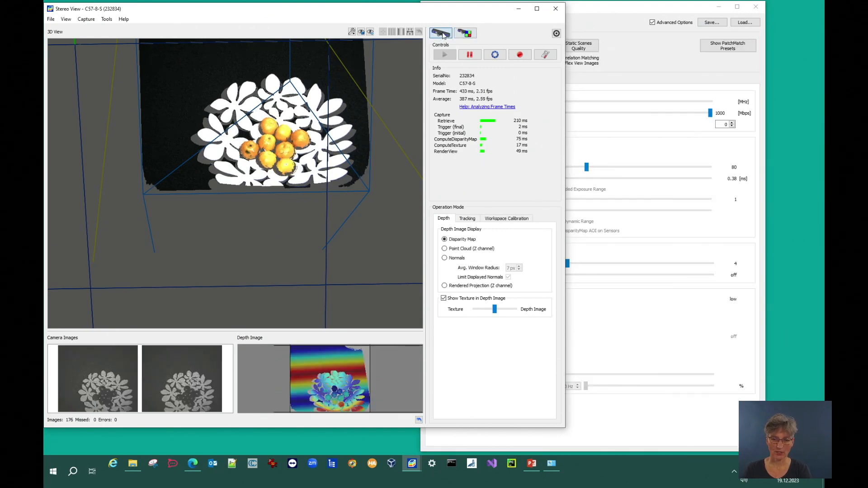
left_click(669, 37)
left_click_drag(526, 11, 580, 11)
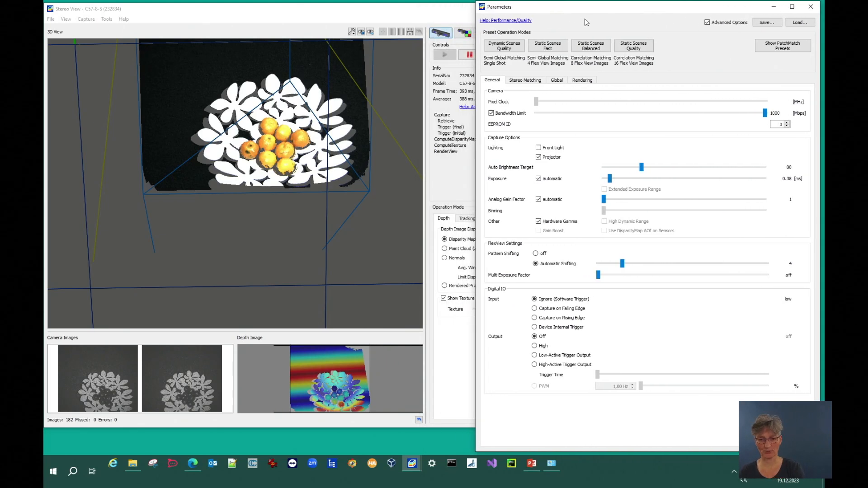
Step: Arrange the stereo viewer and the Parameters window side by side on the screen
left_click(238, 20)
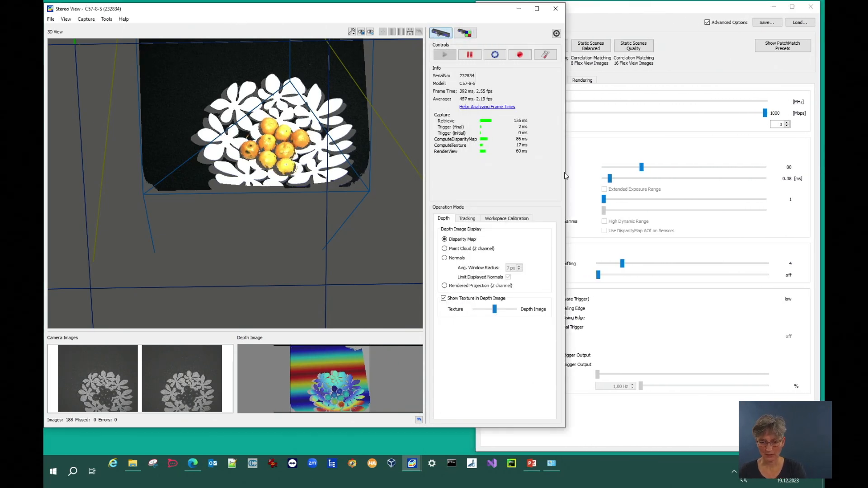
left_click_drag(567, 171, 520, 178)
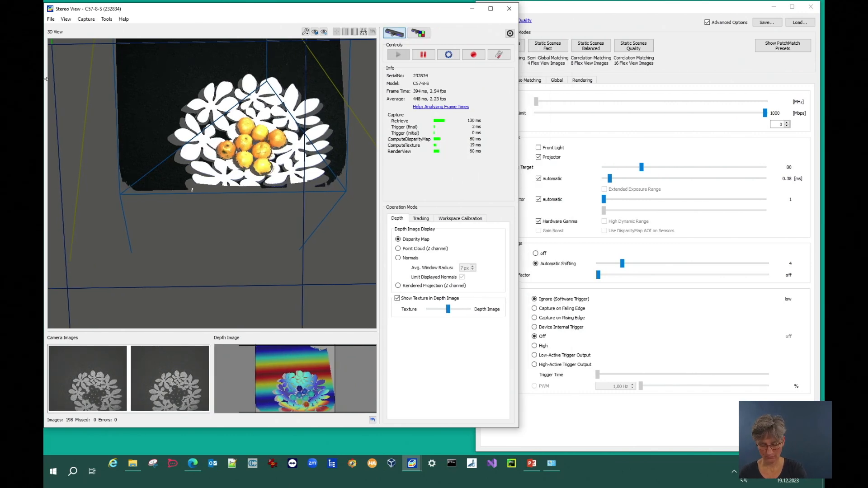
key("super+Left")
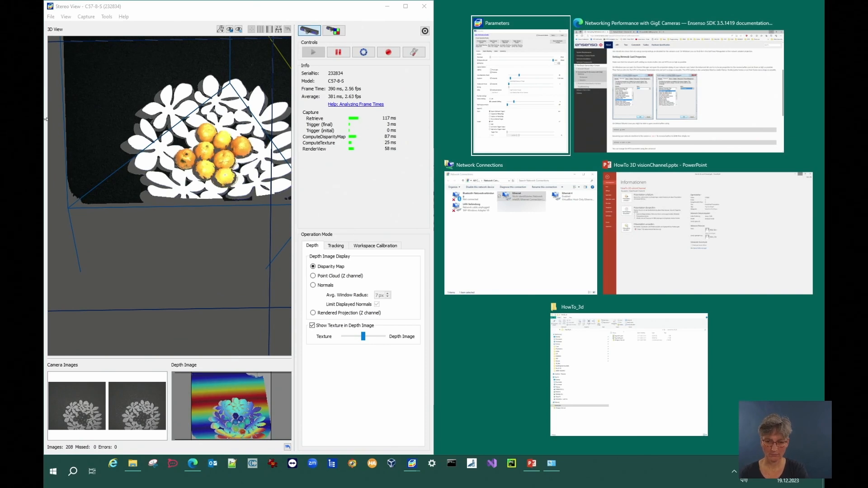
left_click(516, 119)
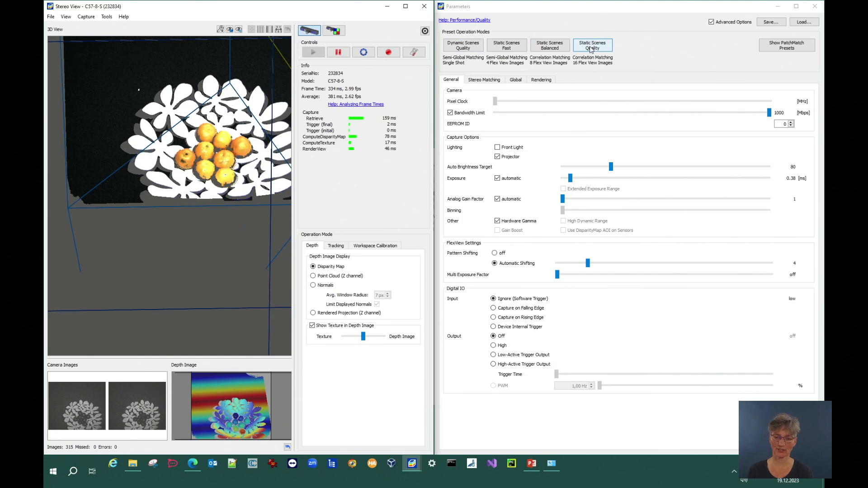
Step: Show the PatchMatch presets and apply Static Scenes Fast, followed by Static Scenes Balanced
left_click(468, 45)
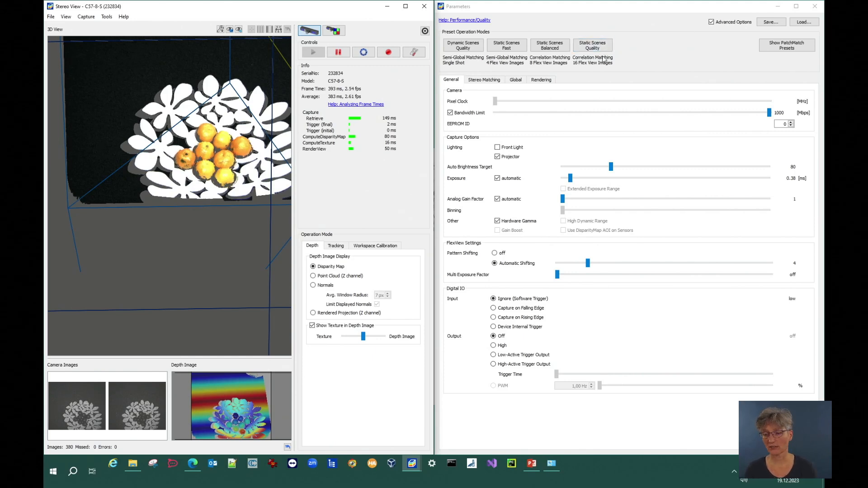
left_click(782, 49)
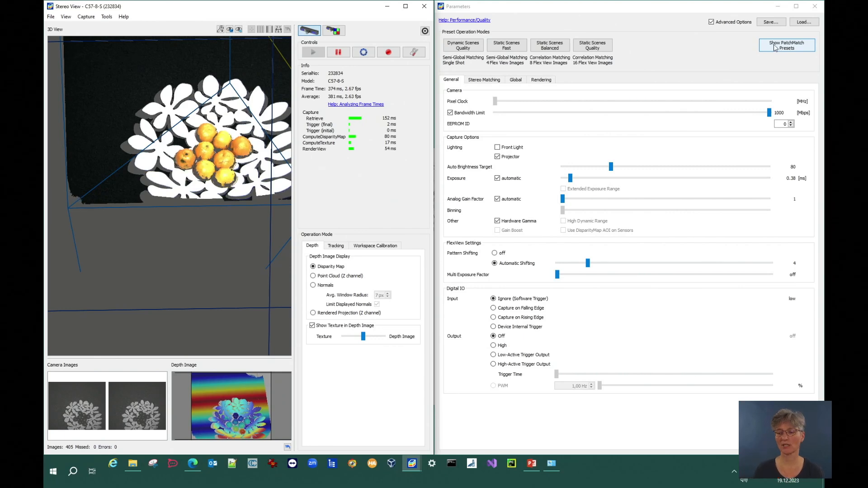
left_click(775, 47)
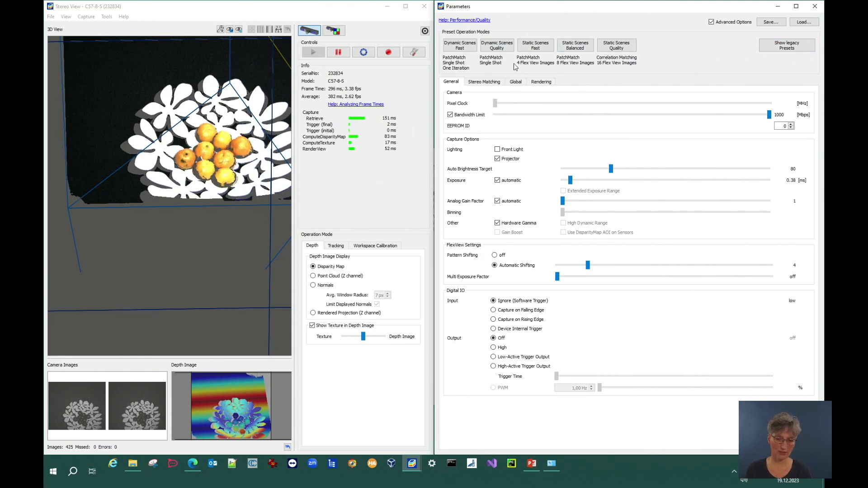
left_click(537, 47)
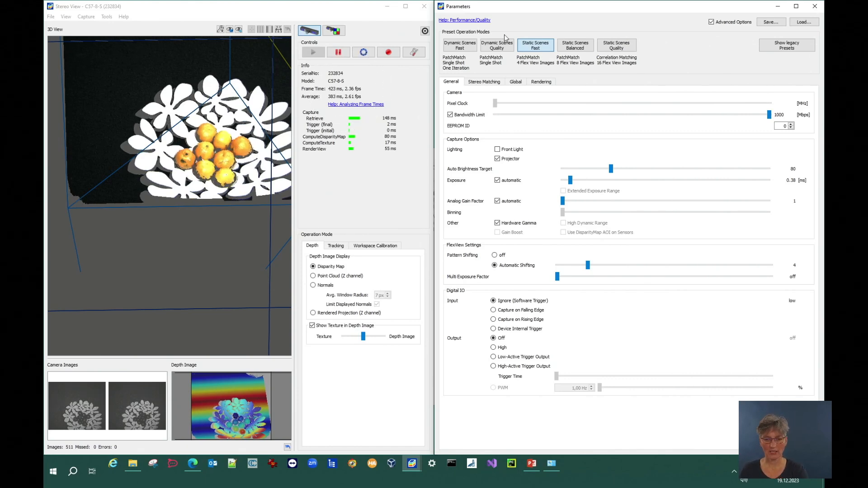
left_click(572, 49)
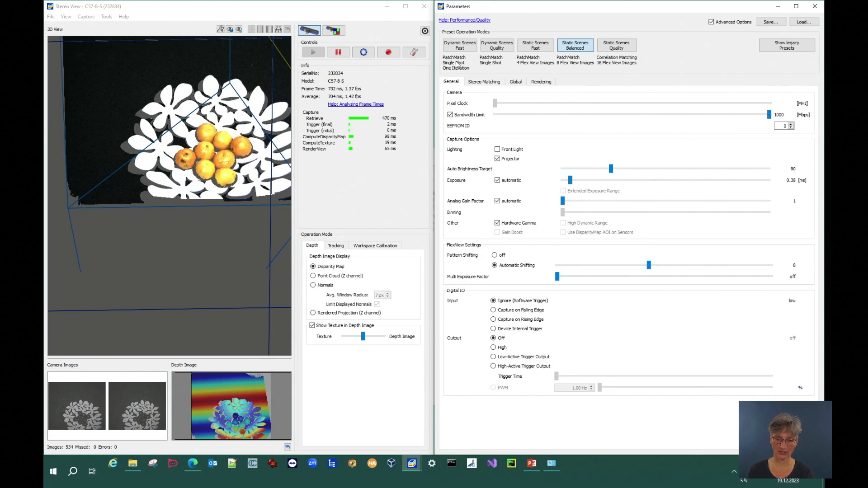
Step: Show the depth image in the main display and try the Dynamic Scenes Quality preset, checking the fruit up close
left_click(223, 403)
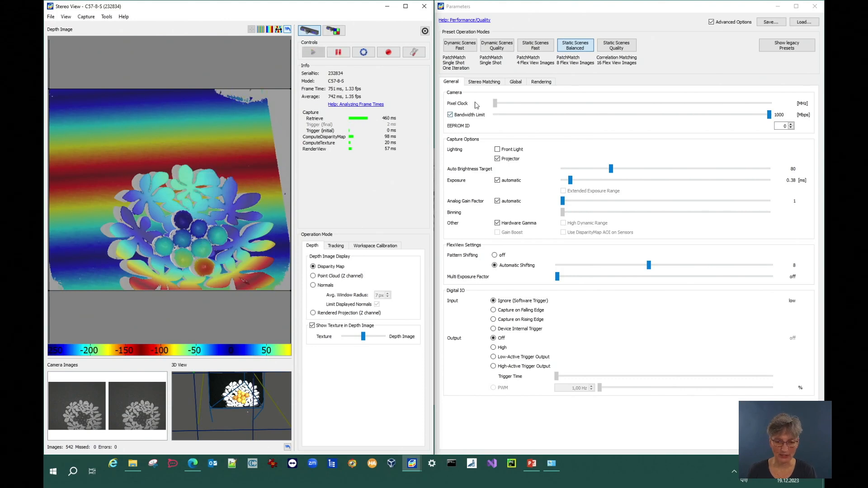
left_click(497, 46)
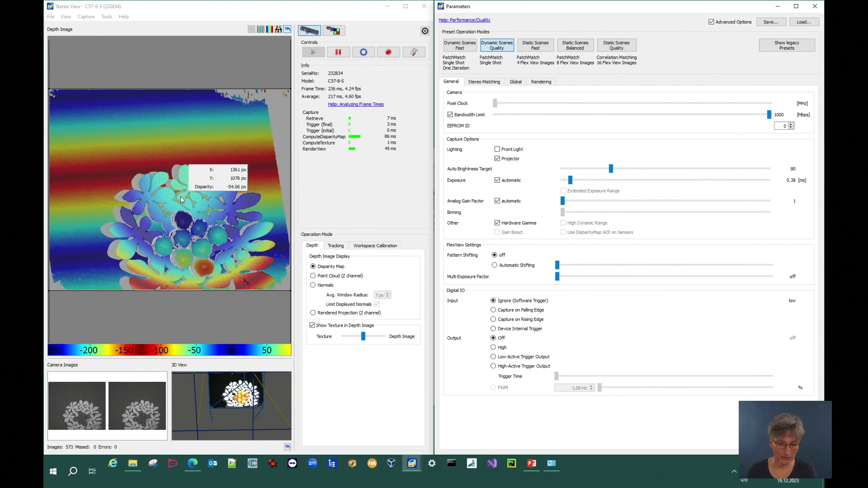
scroll(199, 249, "up", 2)
scroll(207, 255, "up", 1)
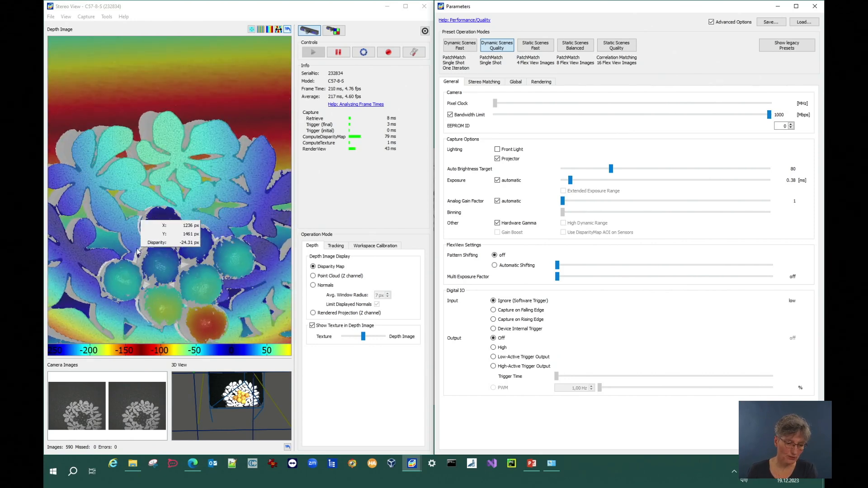
Step: Apply the Static Scenes Balanced preset again and check the fruit and leaves in the depth image
left_click(575, 46)
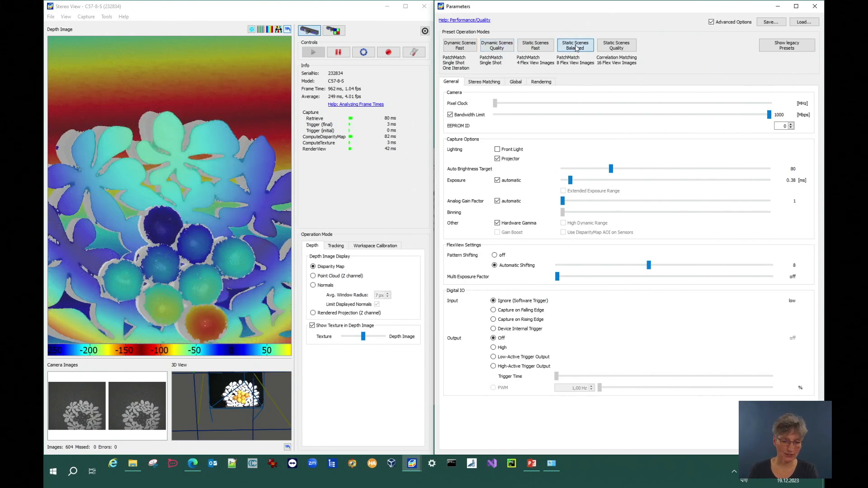
mouse_move(232, 210)
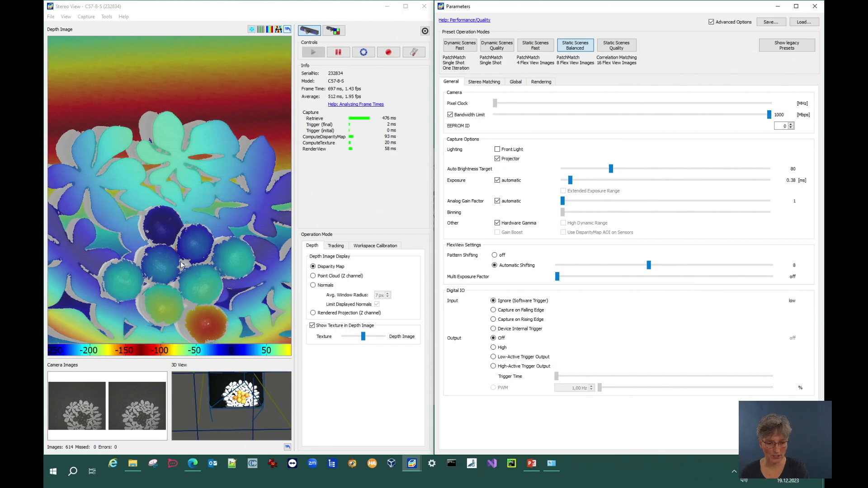
scroll(181, 264, "down", 5)
scroll(219, 268, "up", 4)
scroll(220, 266, "down", 2)
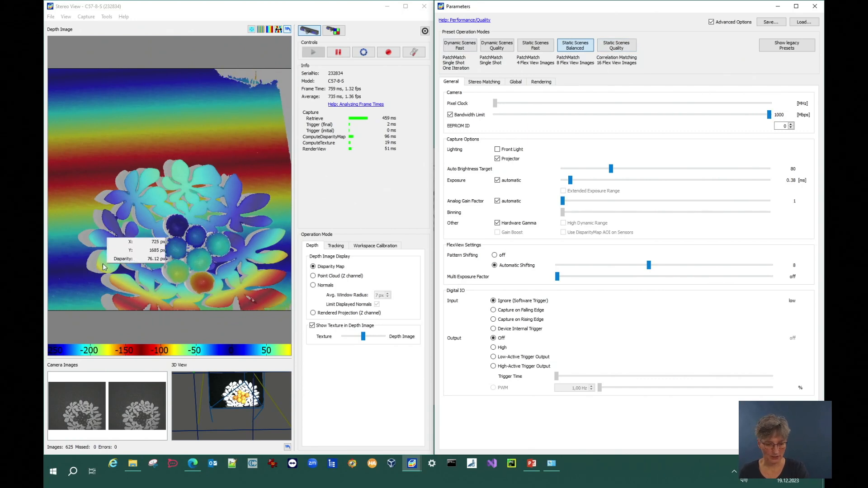
Step: Bring the 3D view of the fruit back into the main display and pause the live capture
left_click(185, 378)
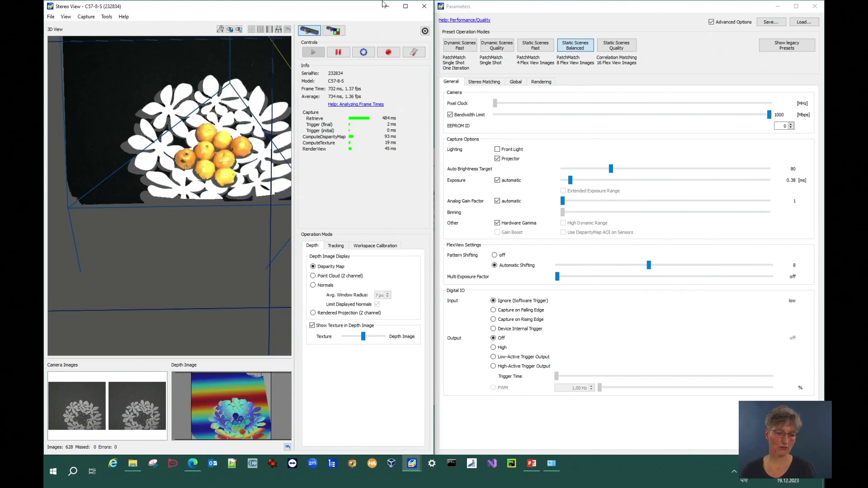
left_click_drag(215, 219, 192, 226)
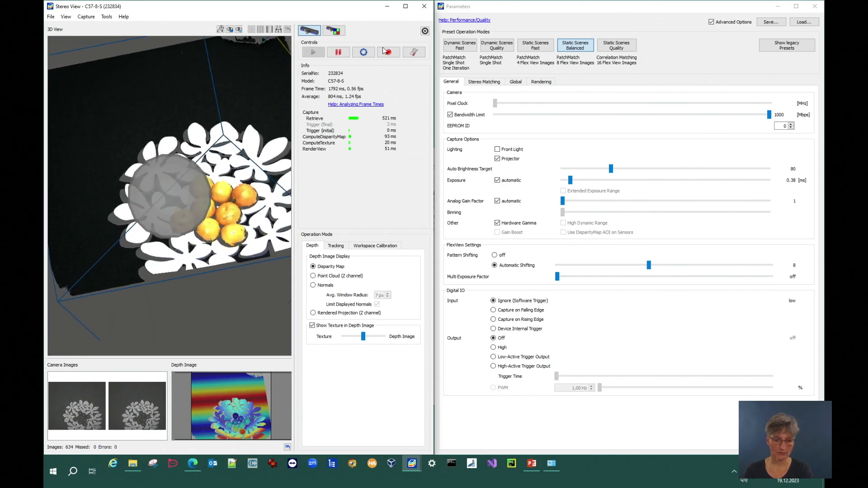
left_click(337, 53)
left_click_drag(148, 187, 183, 163)
Step: Maximize the viewer window and examine the camera model, its coordinate origin and the captured scene in the 3D view from several angles
double_click(254, 12)
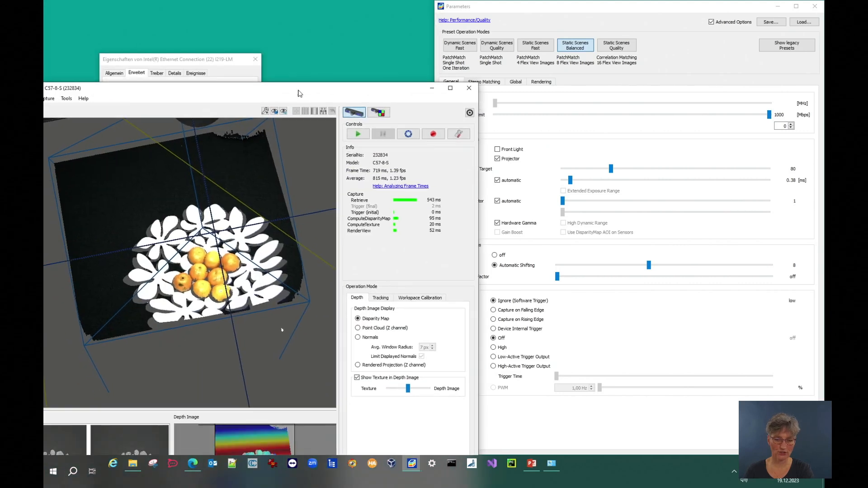
left_click_drag(321, 155, 361, 267)
scroll(346, 213, "down", 10)
middle_click_drag(343, 236, 333, 216)
scroll(333, 219, "up", 5)
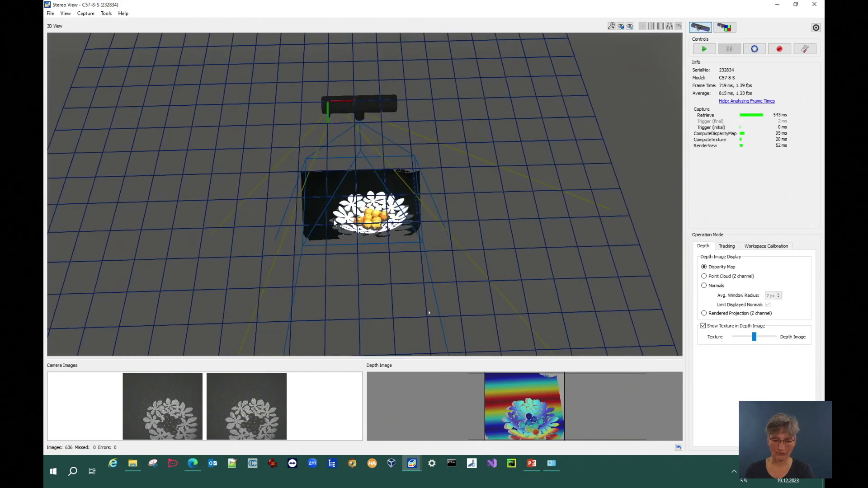
scroll(334, 221, "down", 1)
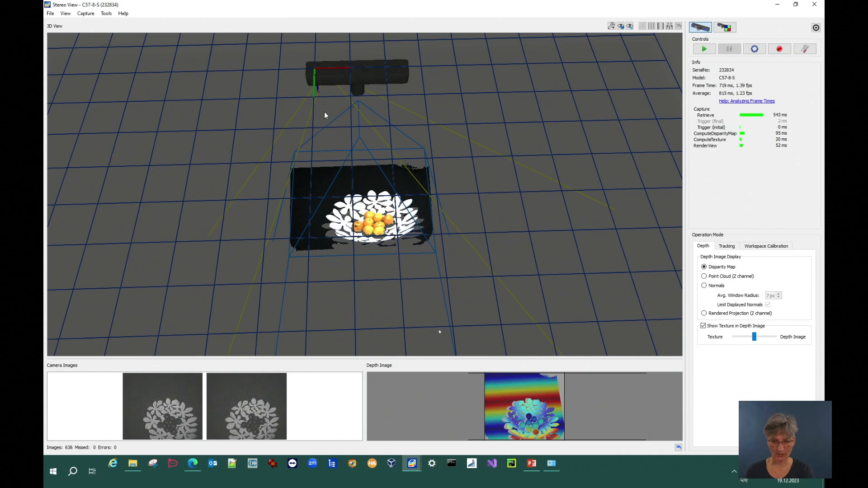
left_click(317, 68)
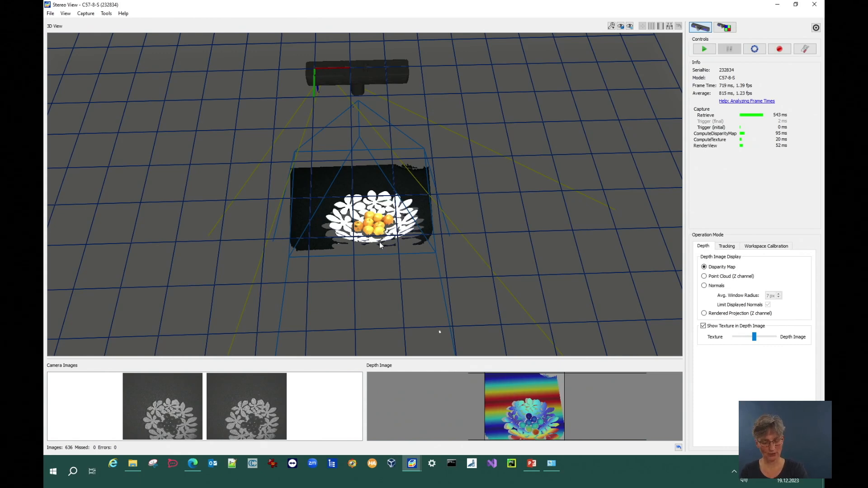
left_click_drag(361, 191, 332, 148)
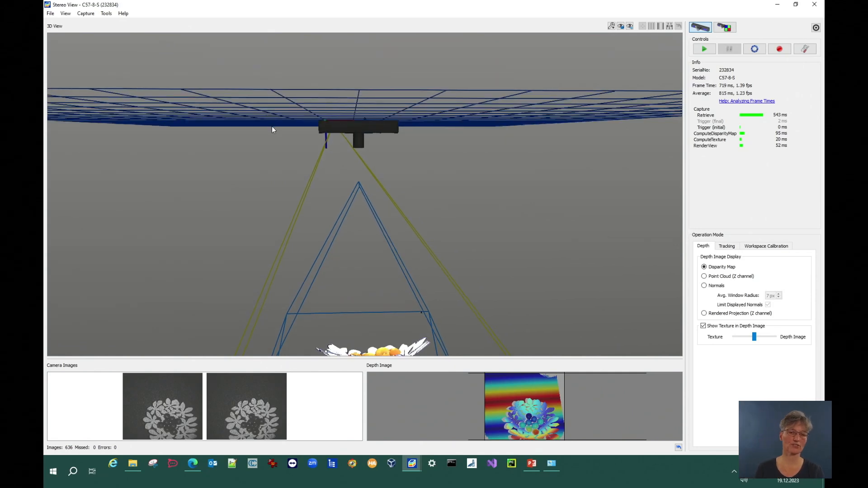
left_click_drag(272, 129, 394, 343)
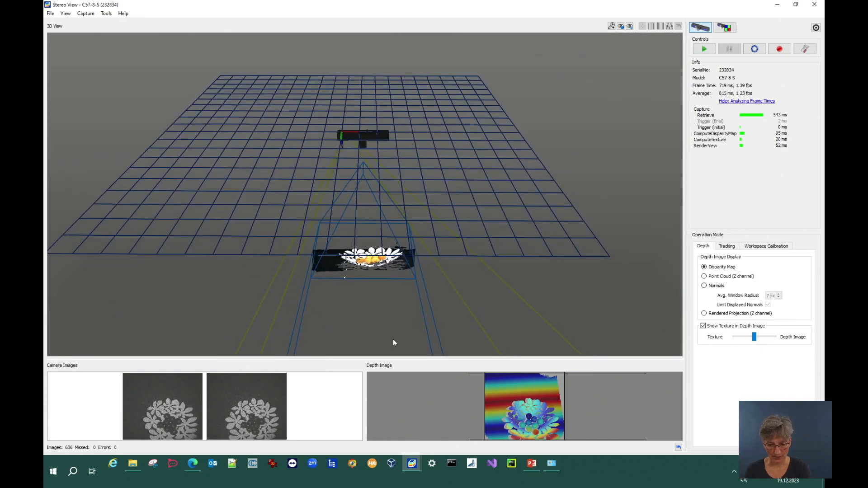
Step: Show the depth image in the main display and switch it to Point Cloud (Z channel)
double_click(510, 395)
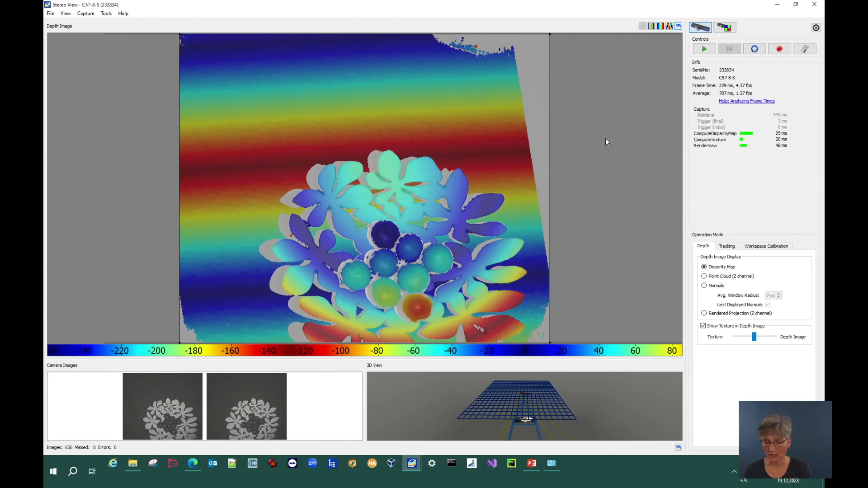
left_click(705, 277)
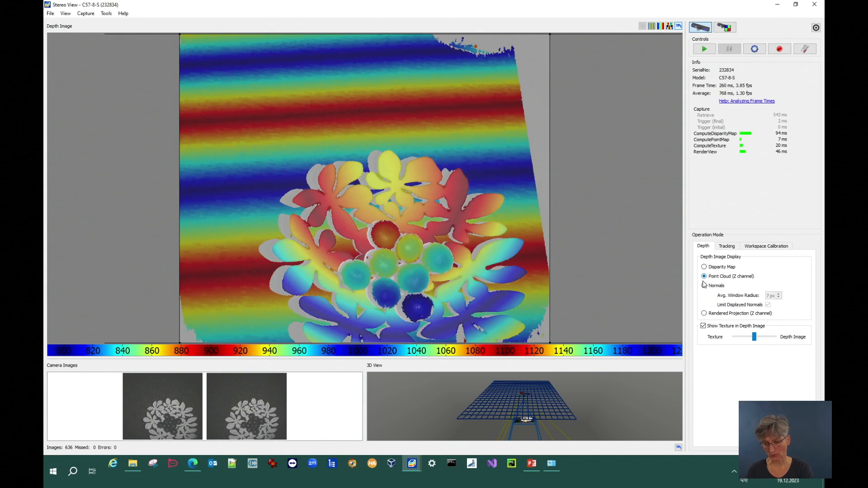
mouse_move(279, 94)
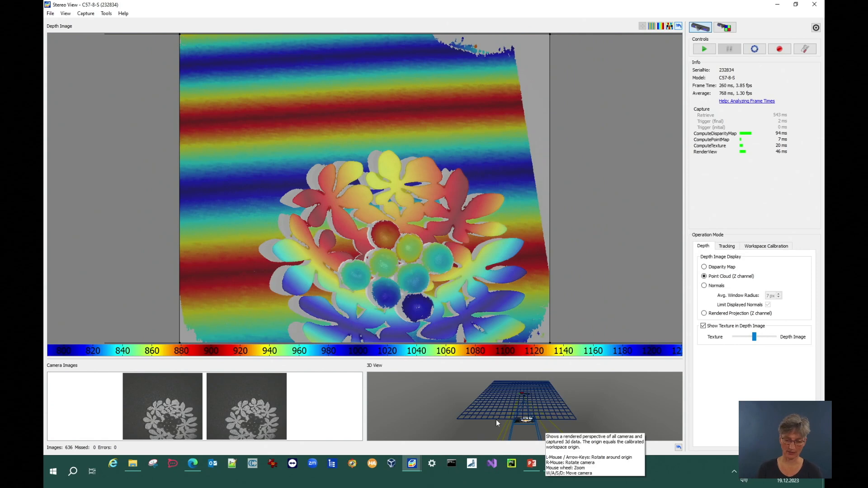
Step: Capture a single image of the empty table surface and show its depth image in the main display
double_click(523, 390)
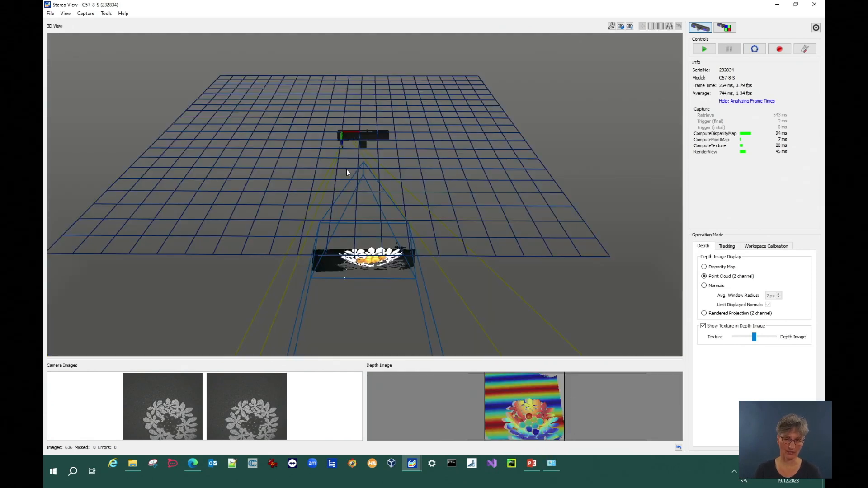
left_click_drag(348, 156, 341, 132)
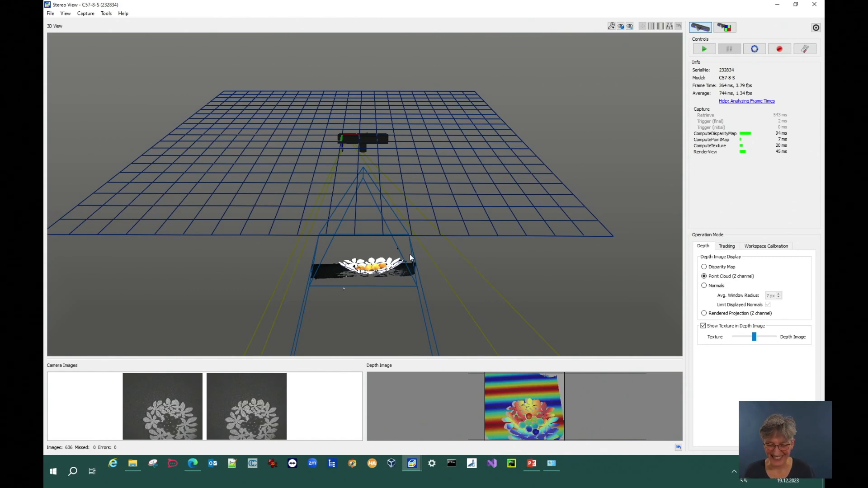
left_click(755, 50)
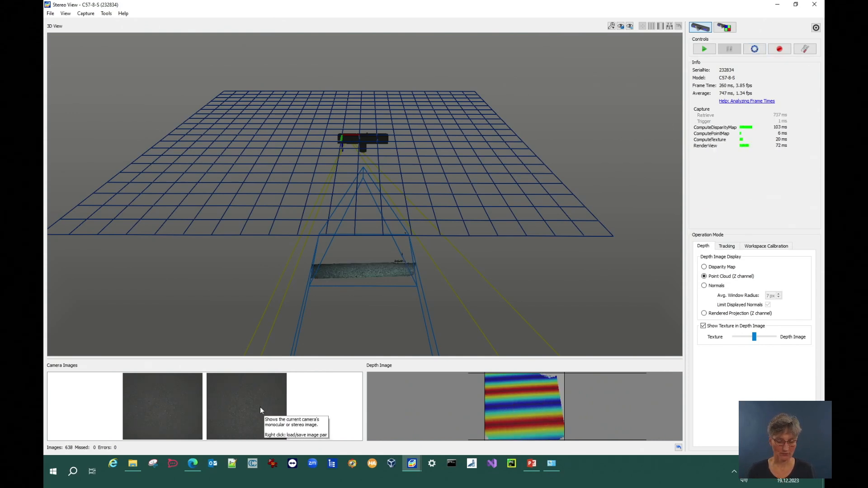
double_click(537, 398)
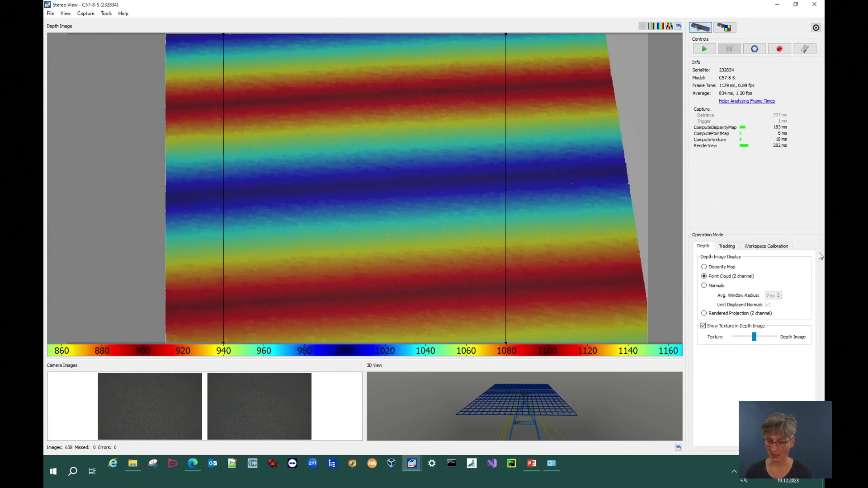
Step: Calibrate the workspace with Align plane with depth data, using the plane fitted to the empty table surface
left_click(760, 247)
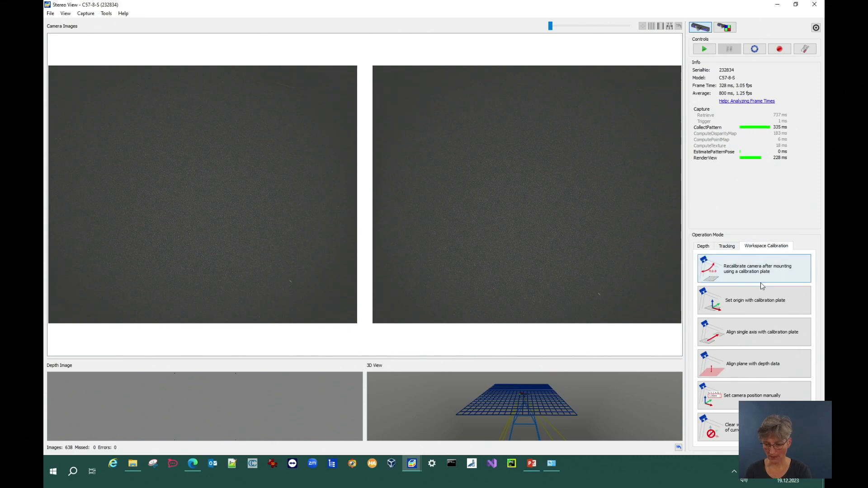
left_click(758, 367)
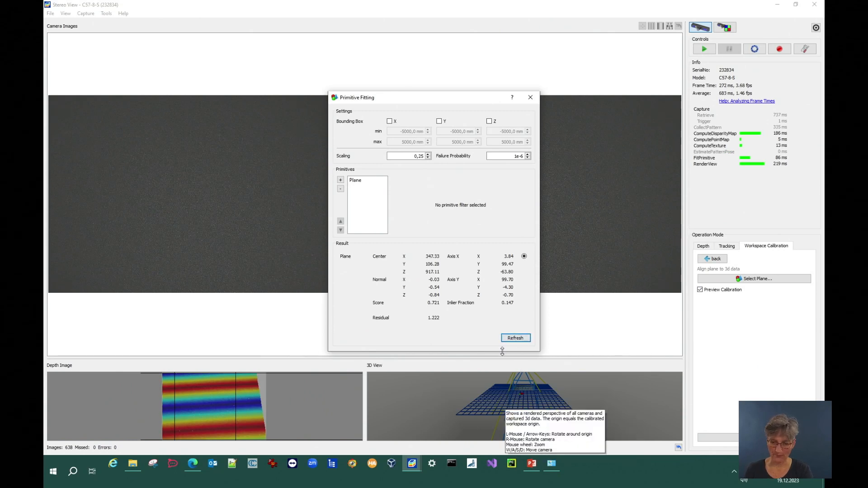
left_click(529, 98)
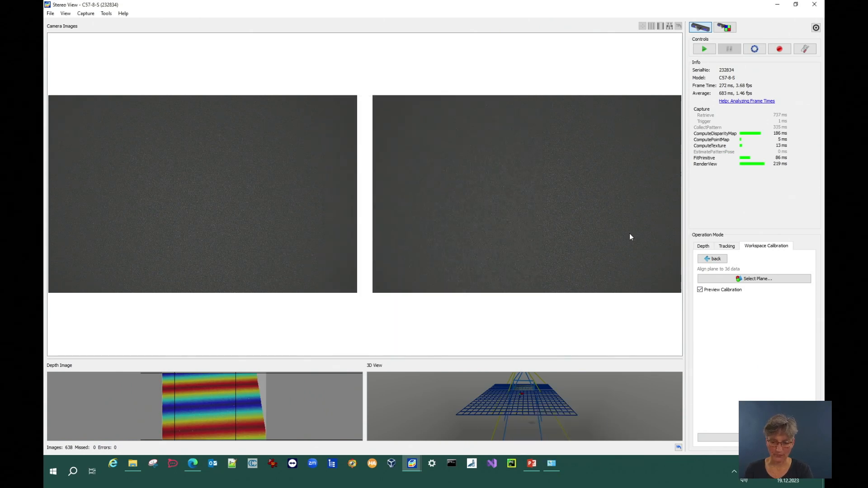
left_click(748, 437)
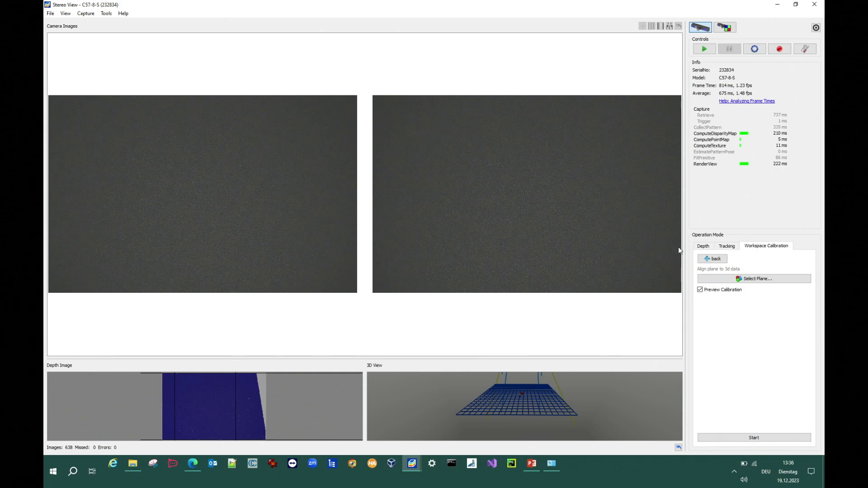
Step: Return to the depth mode and examine the aligned table plane, coordinate origin and camera in the 3D view
left_click(703, 247)
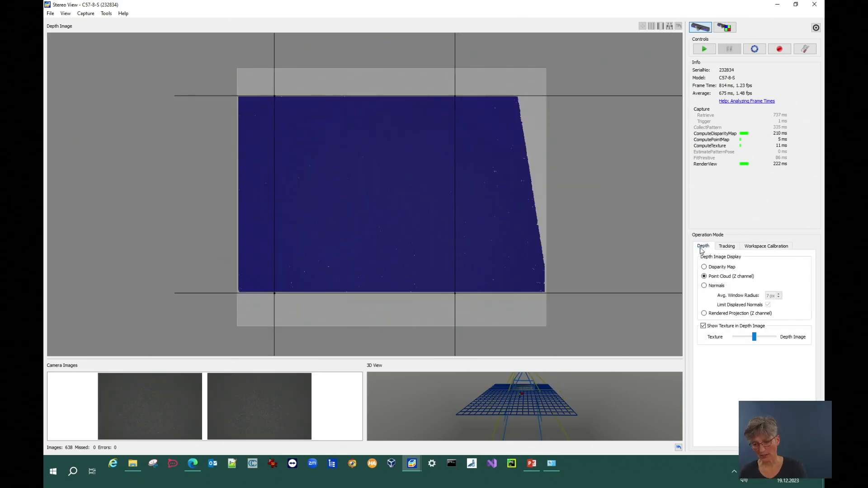
left_click(519, 409)
scroll(363, 115, "down", 5)
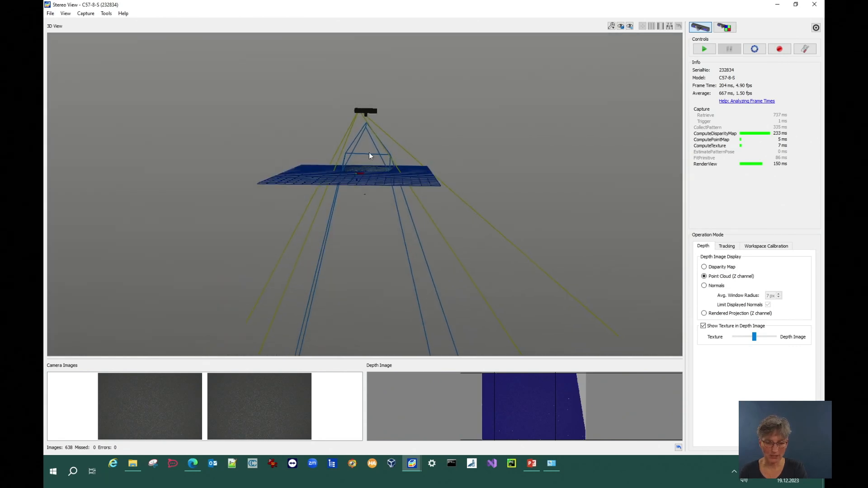
left_click_drag(369, 153, 348, 157)
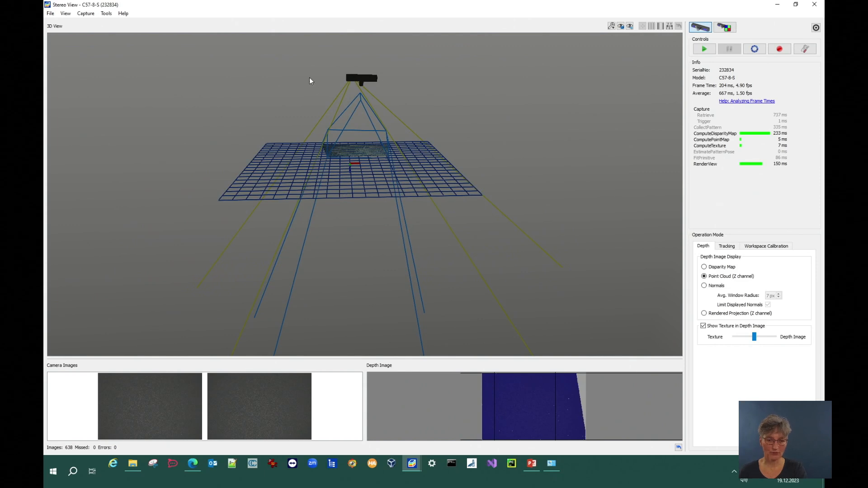
scroll(338, 161, "up", 6)
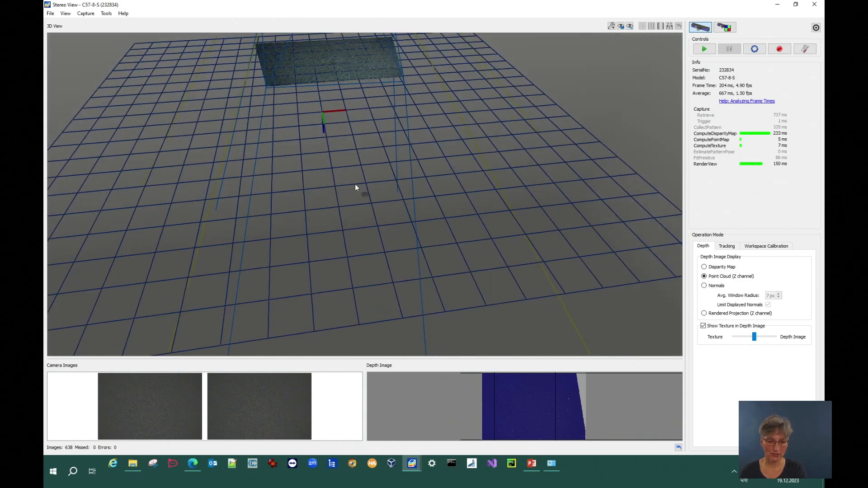
left_click_drag(355, 187, 362, 162)
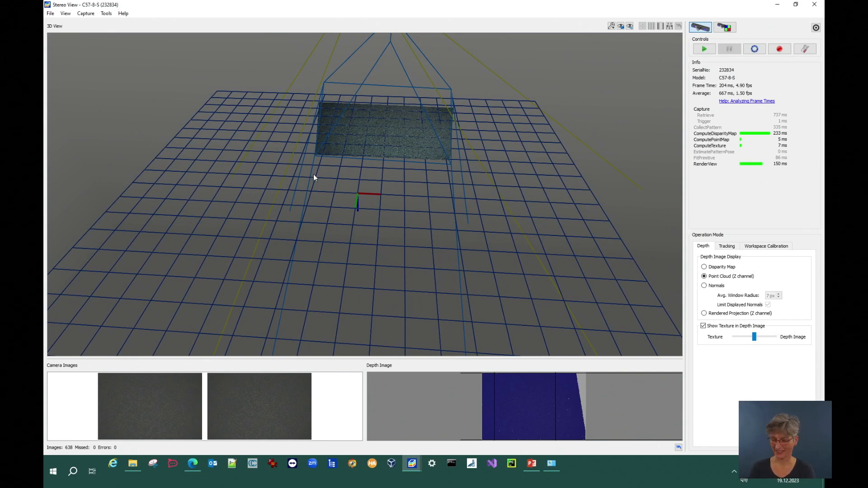
Step: Restart the live capture of the fruit and leaves and bring their depth image into the main display
left_click(706, 51)
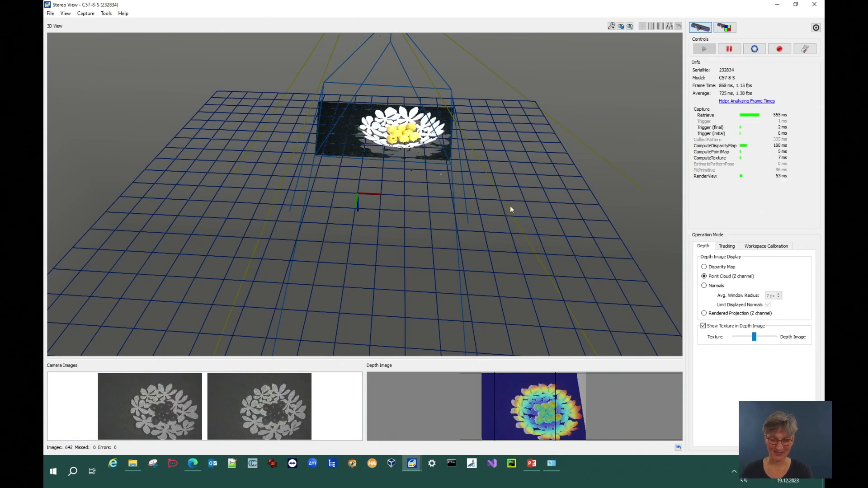
left_click_drag(392, 148, 404, 260)
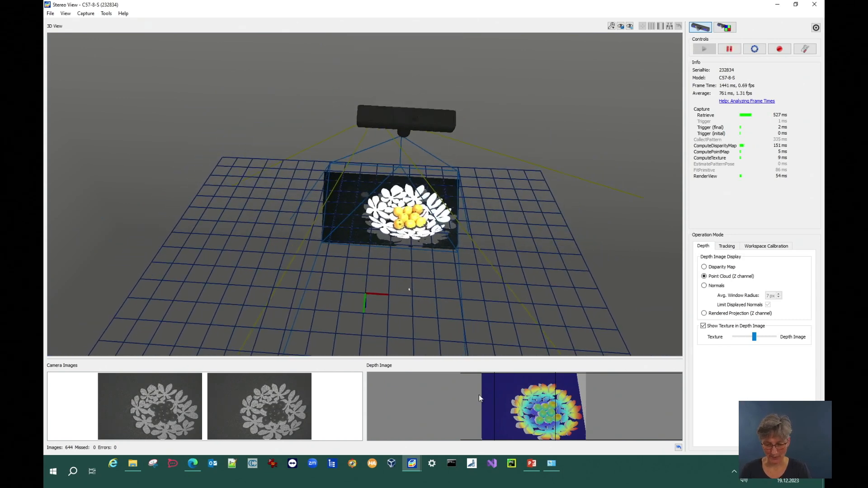
left_click(524, 404)
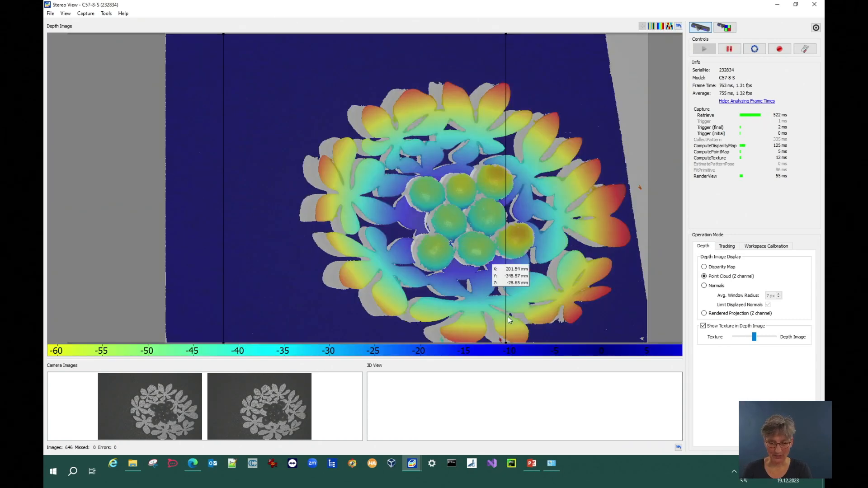
Step: Adjust both side boundaries of the area of interest around the leaves in the depth image and pause the live capture
left_click_drag(506, 343, 615, 344)
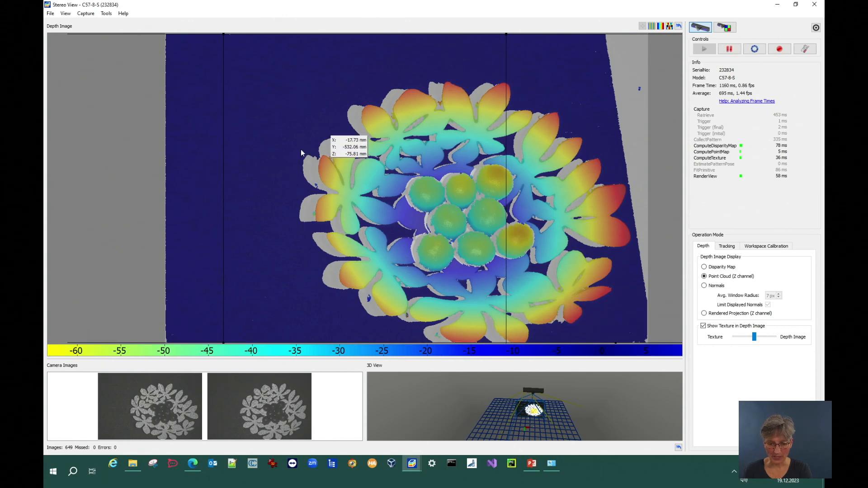
mouse_move(214, 112)
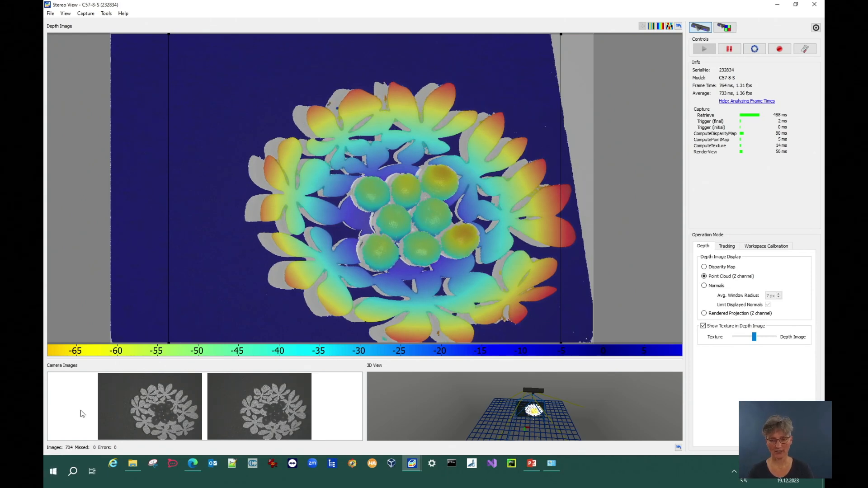
mouse_move(158, 272)
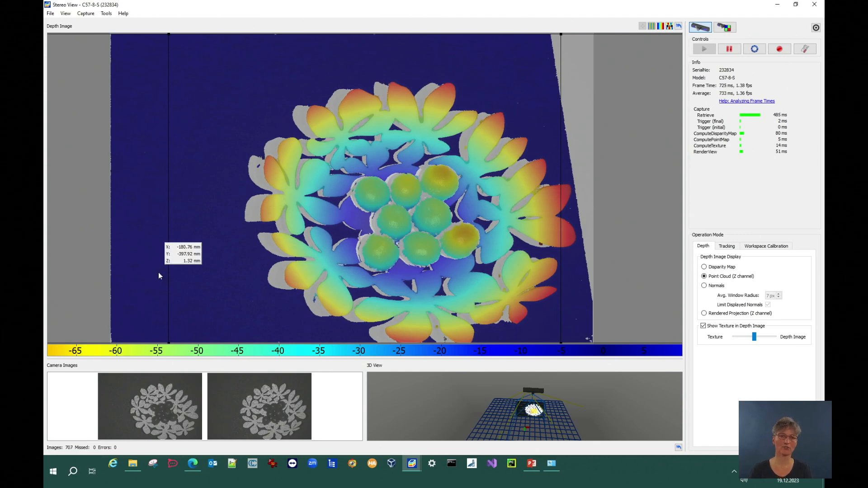
mouse_move(227, 305)
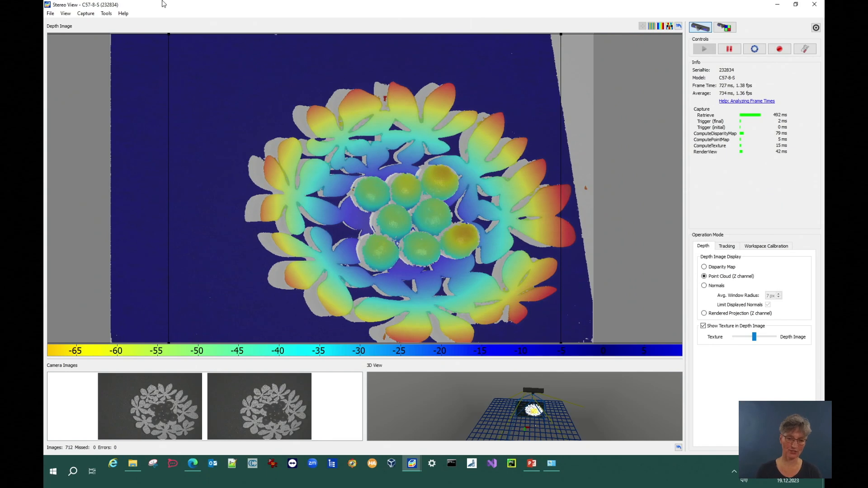
left_click_drag(169, 35, 197, 43)
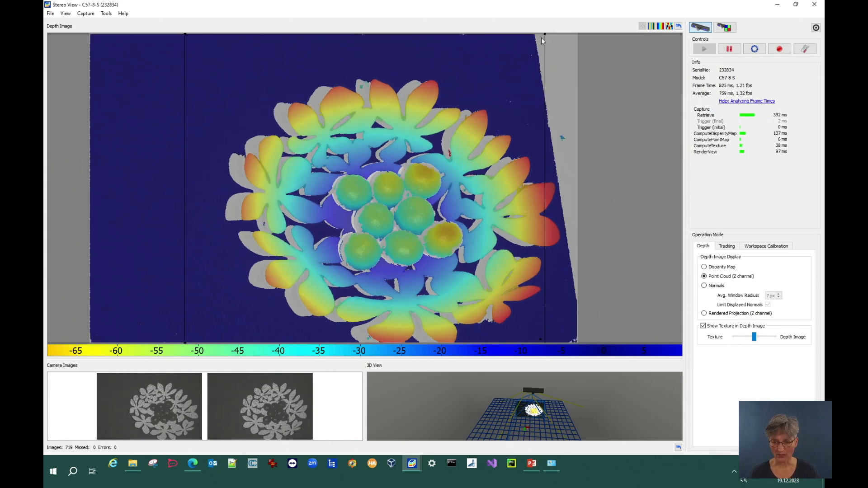
left_click_drag(545, 35, 546, 42)
left_click_drag(543, 80, 542, 82)
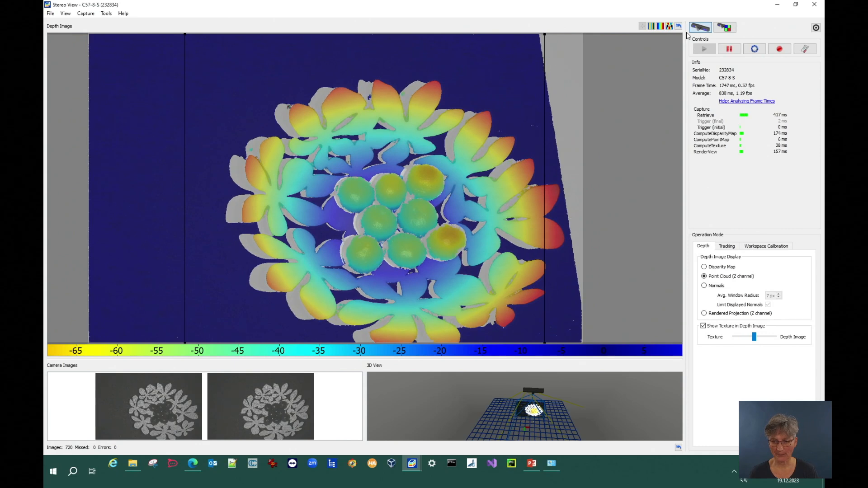
left_click(729, 49)
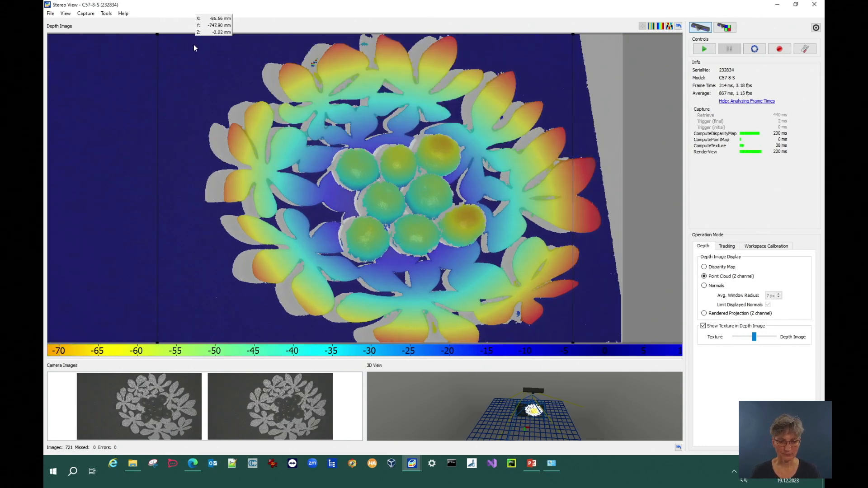
Step: Set the area of interest's lower limit to 1726, clip the disparity map to the area and pull one side boundary inwards
left_click(85, 13)
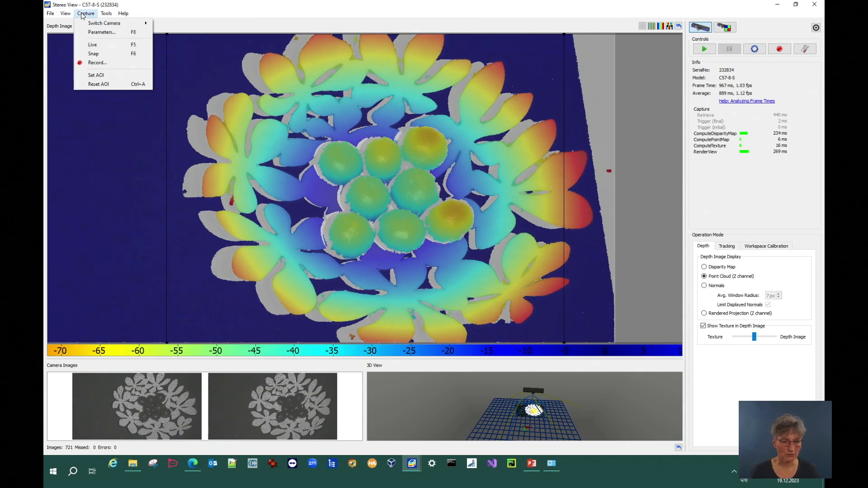
left_click(97, 76)
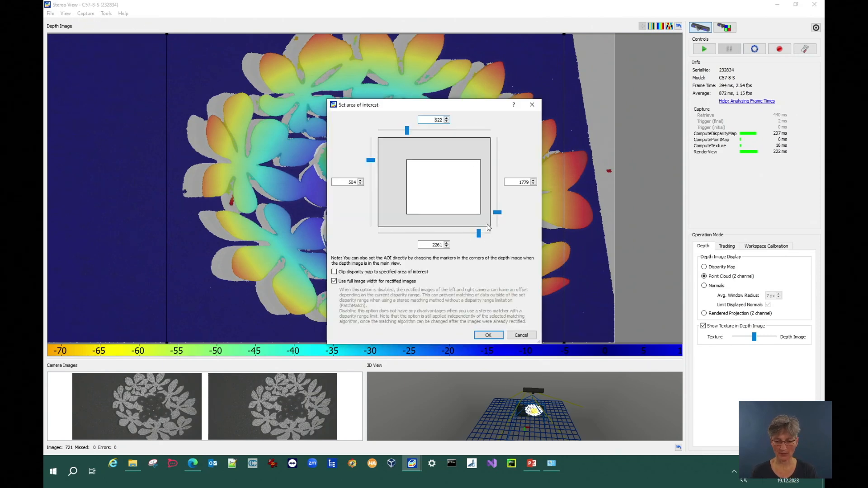
left_click_drag(499, 214, 500, 210)
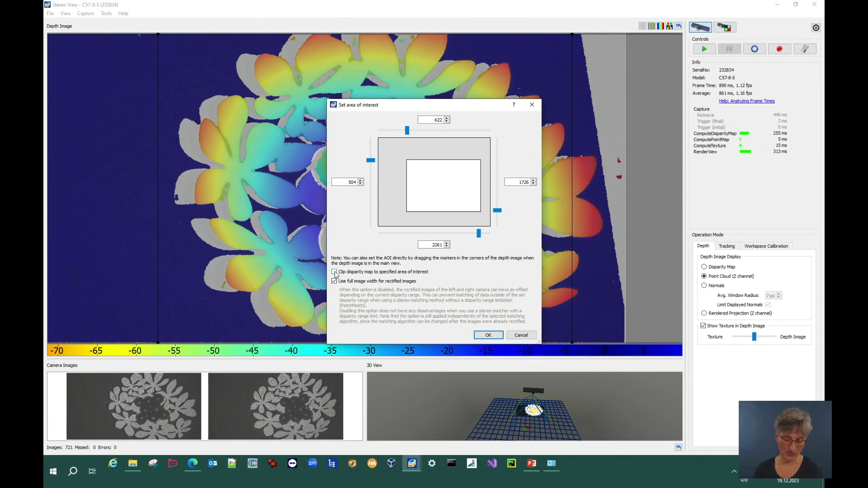
left_click(334, 272)
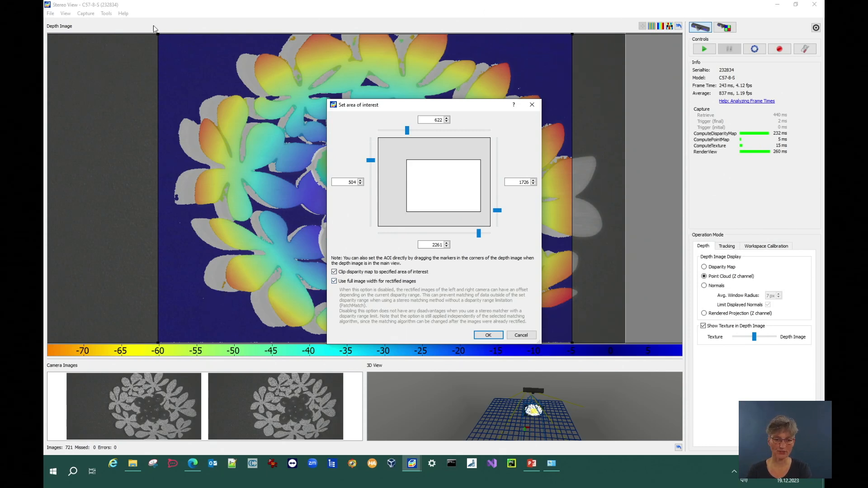
left_click_drag(156, 35, 188, 41)
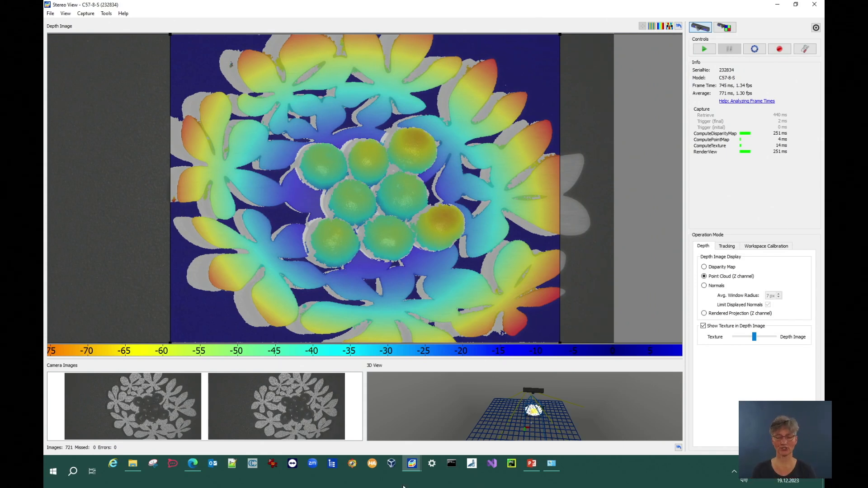
mouse_move(487, 232)
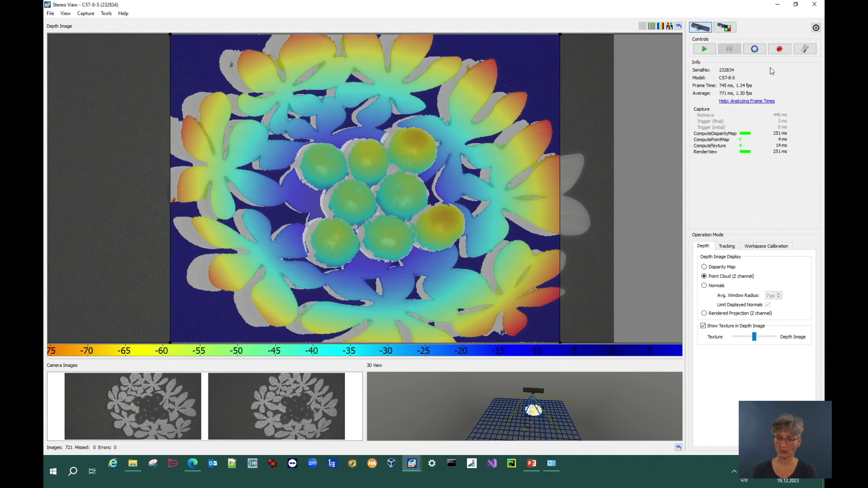
Step: Turn on Limit Depth Range in the camera's stereo matching parameters
left_click(805, 50)
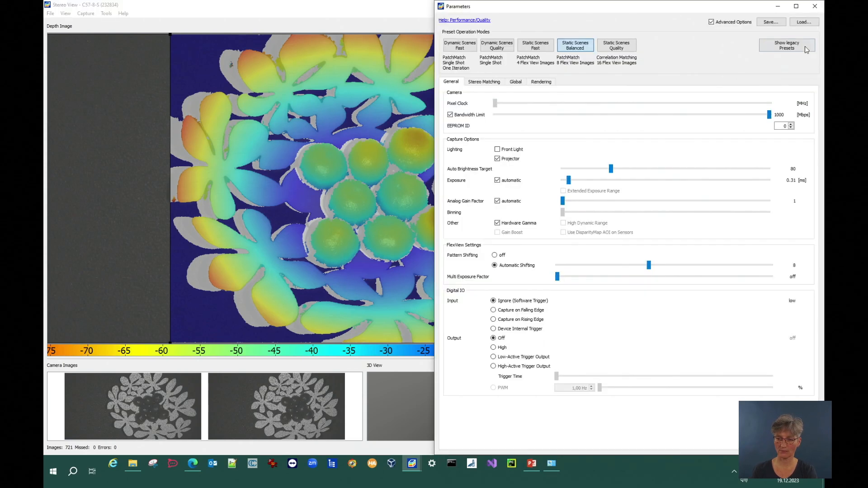
left_click(493, 83)
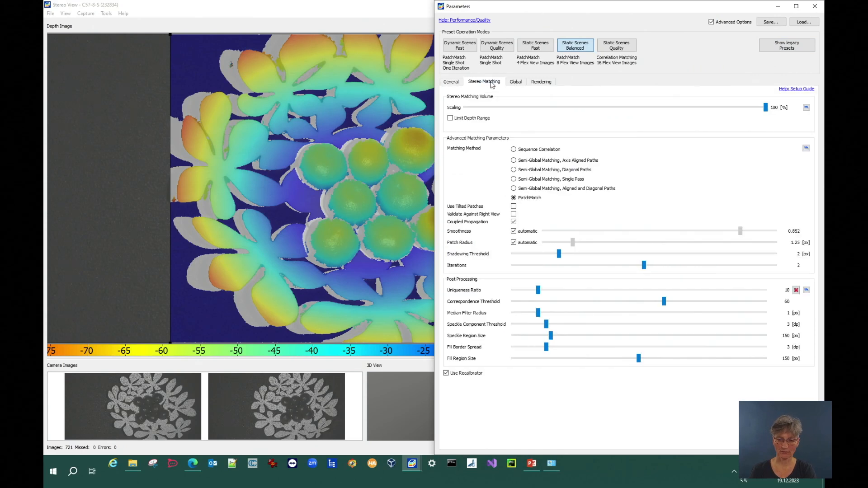
left_click(450, 119)
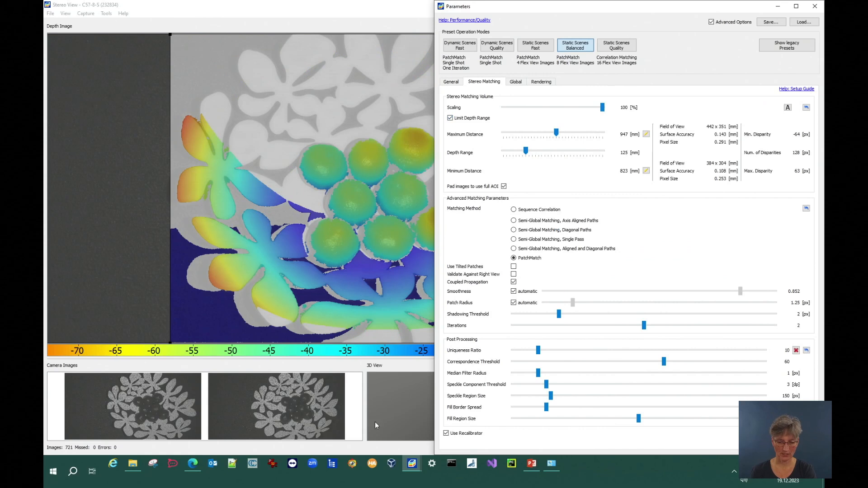
Step: Examine the limited measuring volume around the fruit from the side in the 3D view and reopen the stereo matching parameters
left_click(401, 411)
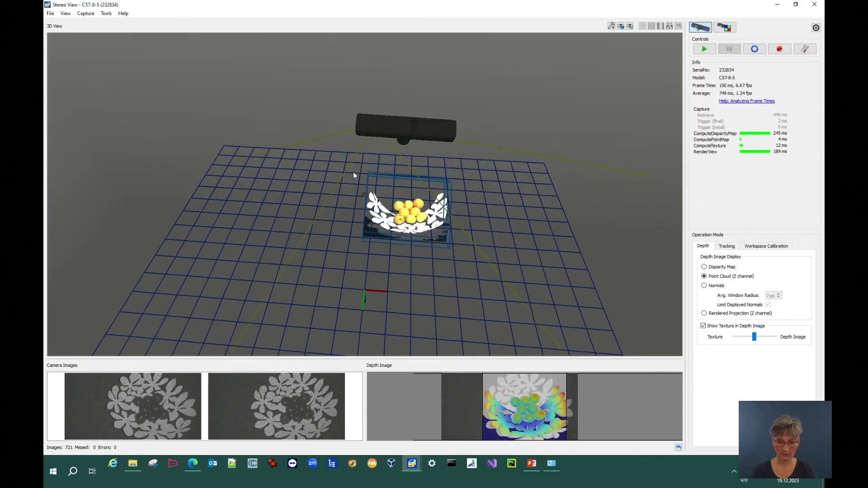
left_click_drag(367, 86, 277, 247)
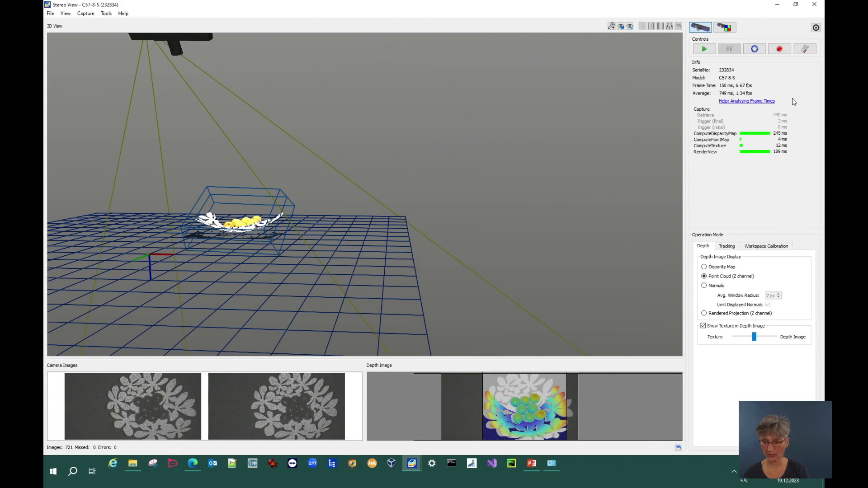
left_click(805, 48)
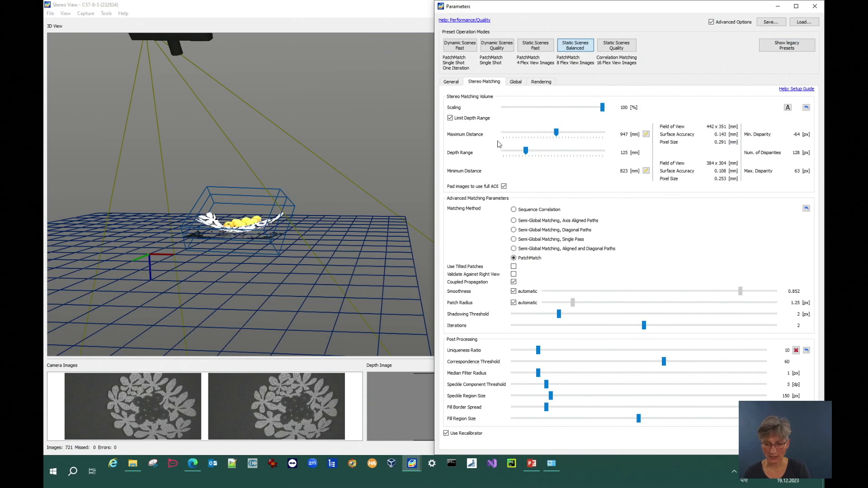
Step: Set the maximum distance to 961 mm and the depth range to 156 mm, and check the result in the enlarged depth image
left_click_drag(527, 154, 557, 135)
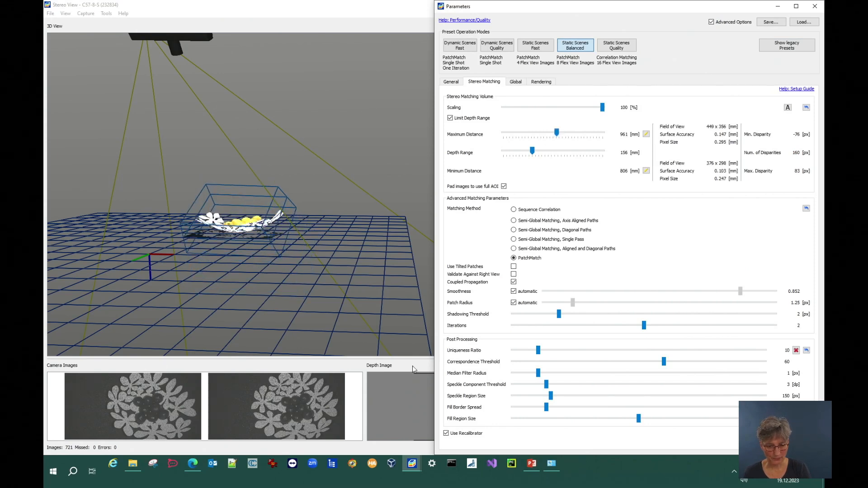
left_click_drag(287, 257, 229, 301)
double_click(503, 393)
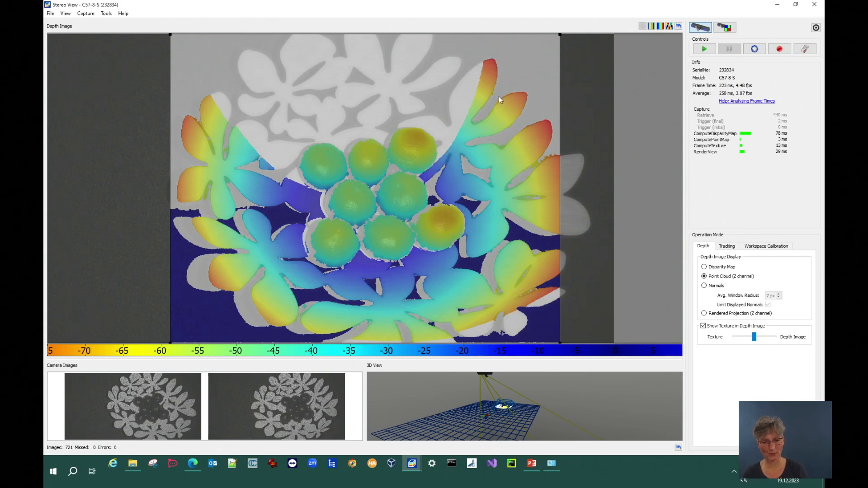
Step: Set the maximum distance of the stereo matching volume to 1050 mm
left_click(807, 51)
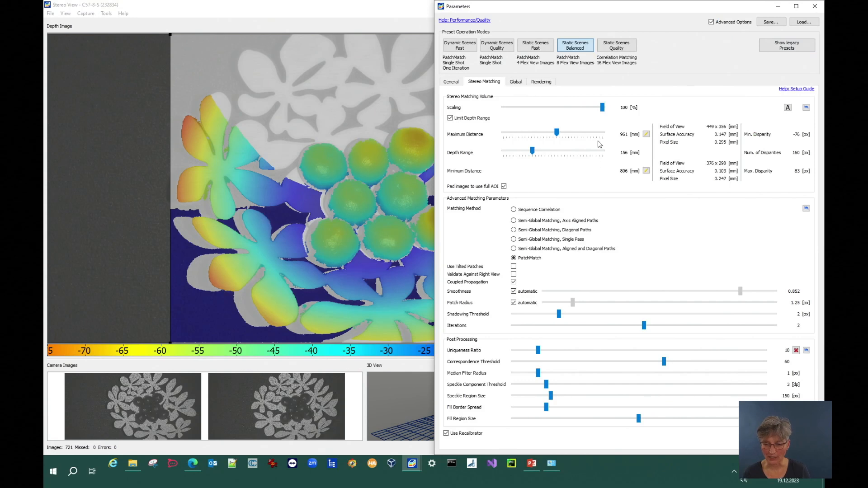
left_click(646, 134)
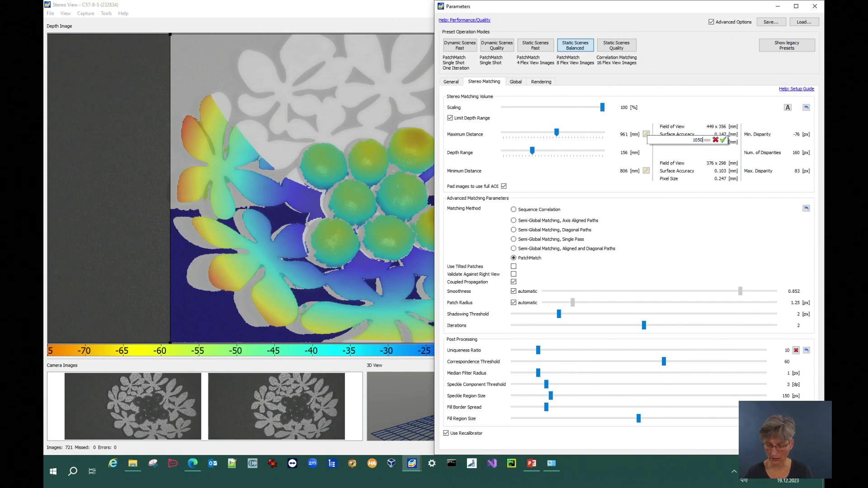
type("1050")
key("Return")
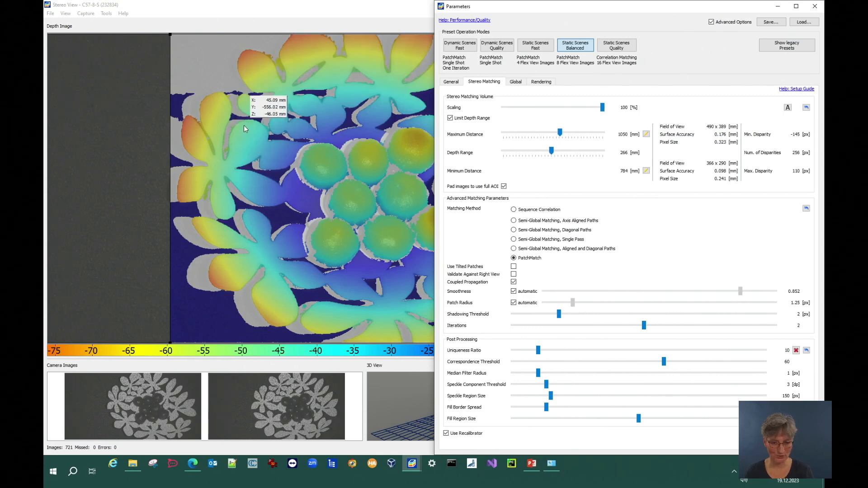
Step: Narrow the depth range of the stereo matching volume to 183 mm, checking the measuring volume in the 3D view
mouse_move(548, 151)
left_mouse_down()
mouse_move(580, 153)
mouse_move(549, 153)
left_mouse_up()
left_click(405, 384)
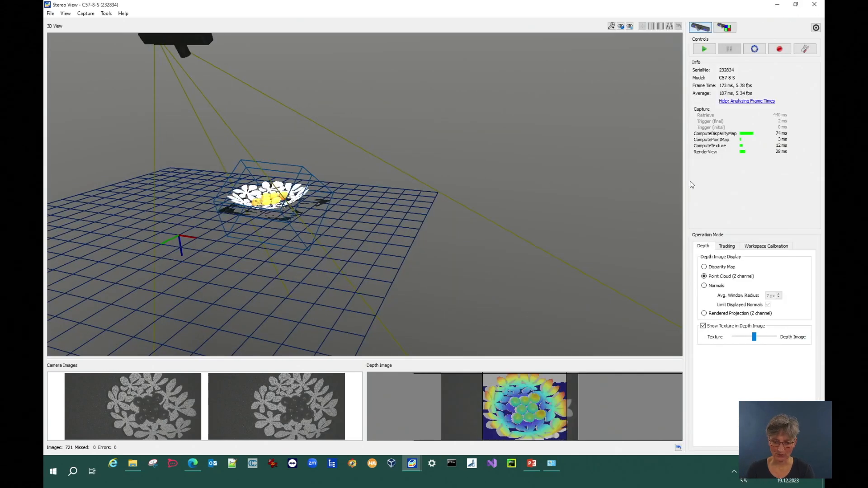
left_click(808, 52)
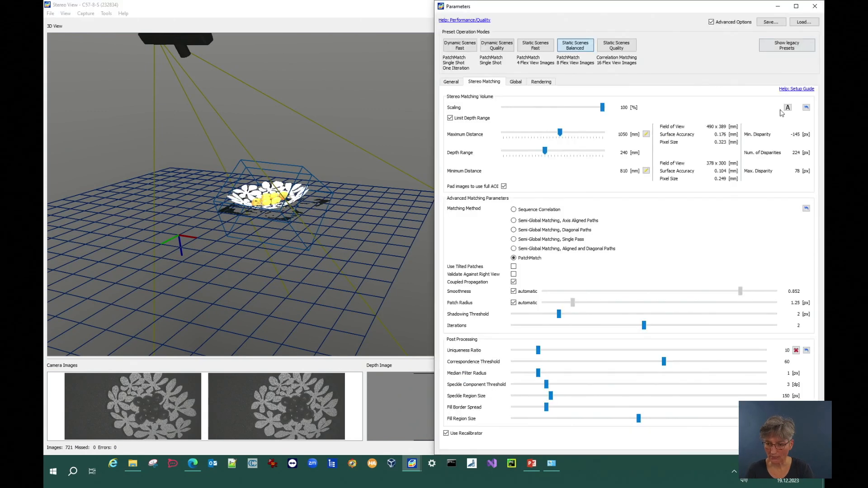
mouse_move(546, 151)
left_mouse_down()
mouse_move(517, 156)
mouse_move(532, 156)
left_mouse_up()
left_click_drag(277, 256, 334, 315)
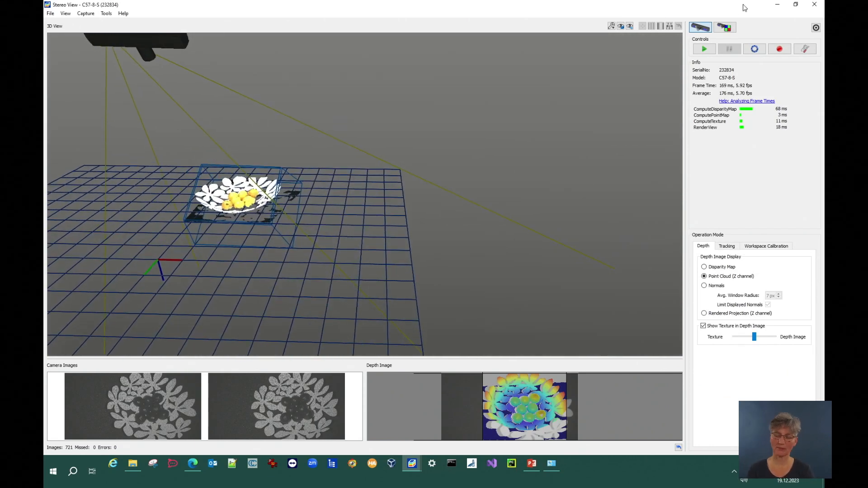
Step: Raise the speckle region size, inspect the filtered point cloud in the 3D view and settle on 432 px
left_click(806, 49)
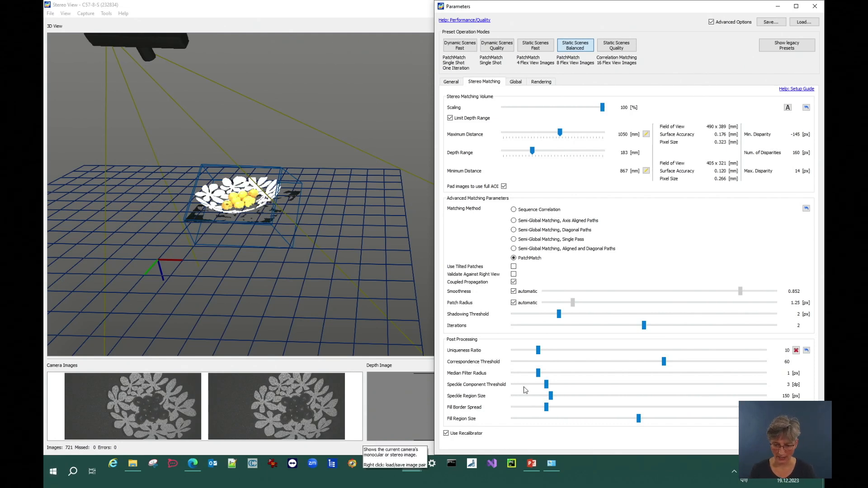
key("ctrl")
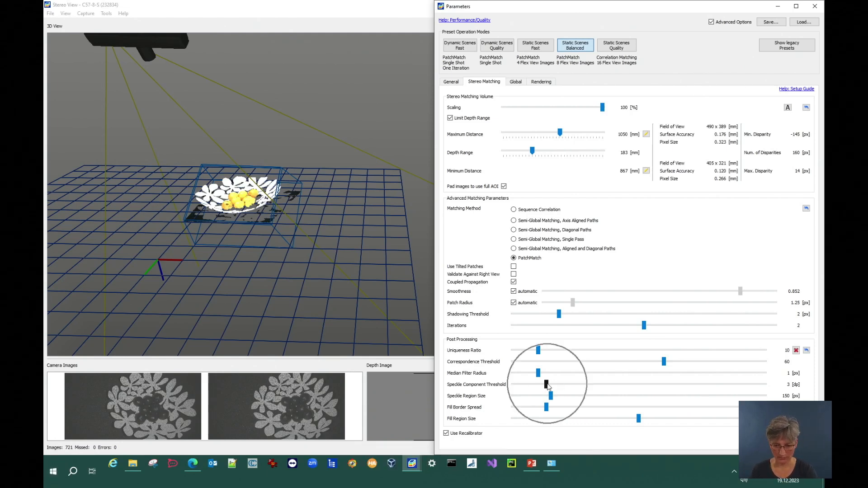
key("ctrl")
key("ctrl")
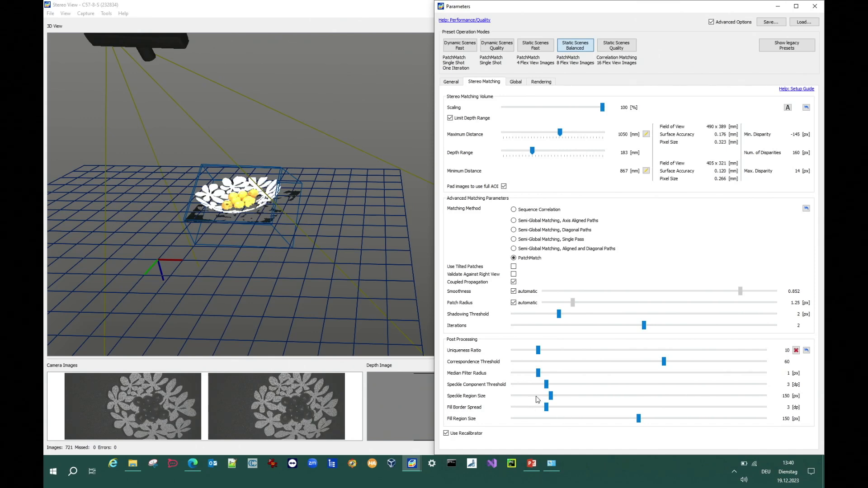
left_click_drag(550, 396, 748, 395)
scroll(243, 231, "up", 5)
left_click_drag(243, 229, 179, 225)
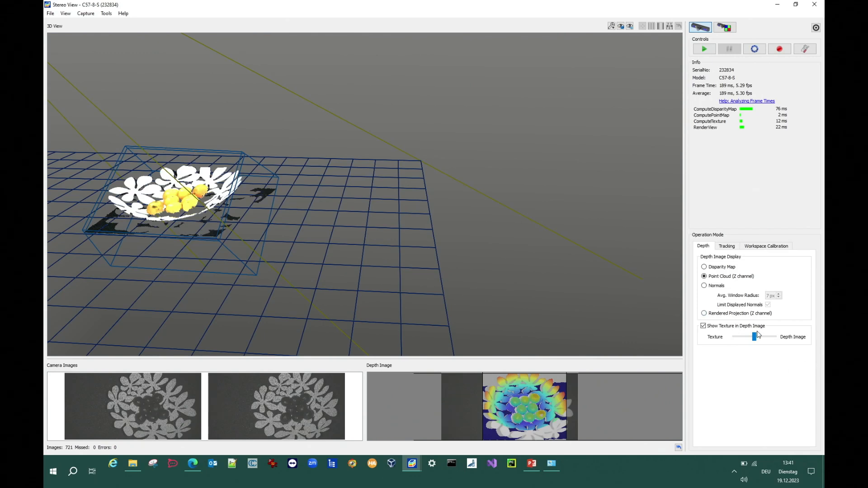
left_click(805, 50)
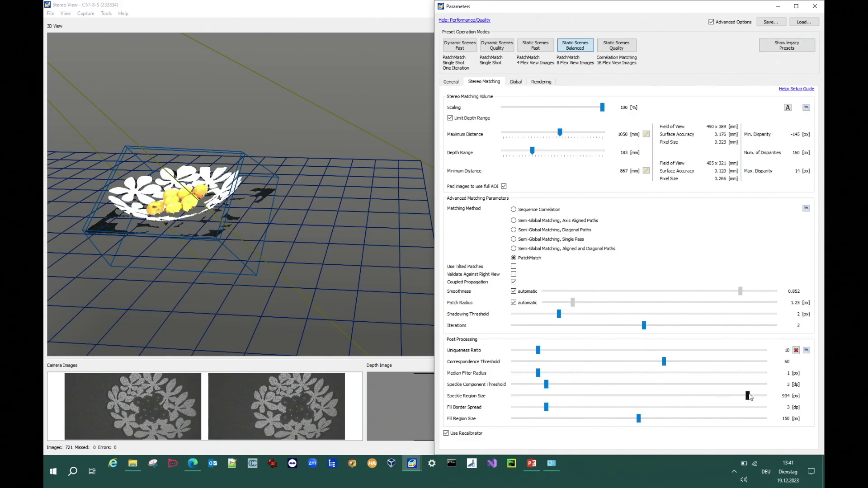
left_click_drag(749, 397, 624, 396)
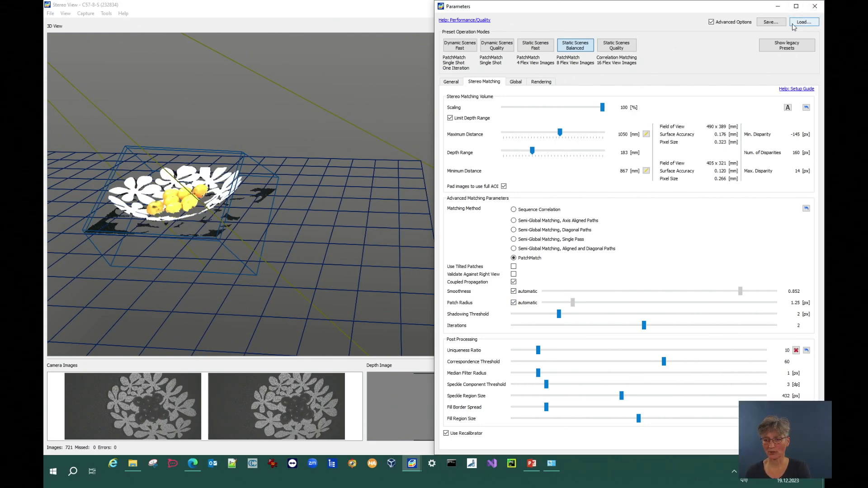
Step: Save the stereo camera's calibration and parameters as 3d_params.json in the HowTo_3d folder, replacing the existing file
left_click(771, 23)
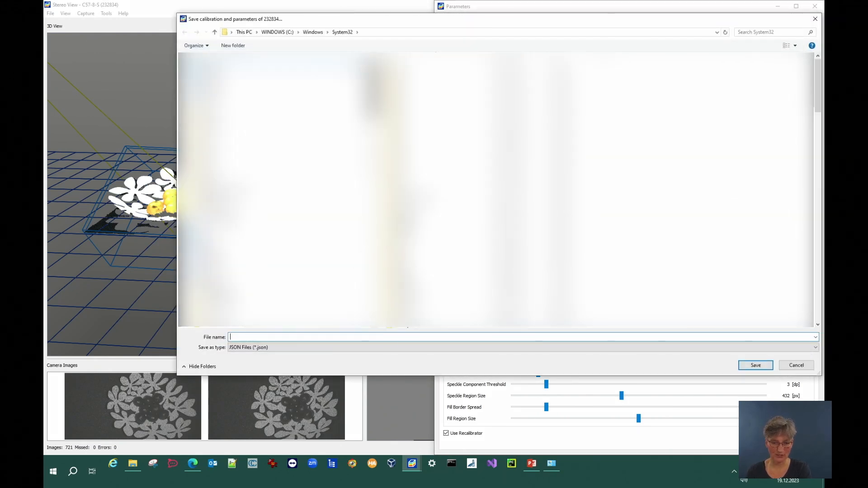
double_click(408, 69)
double_click(406, 79)
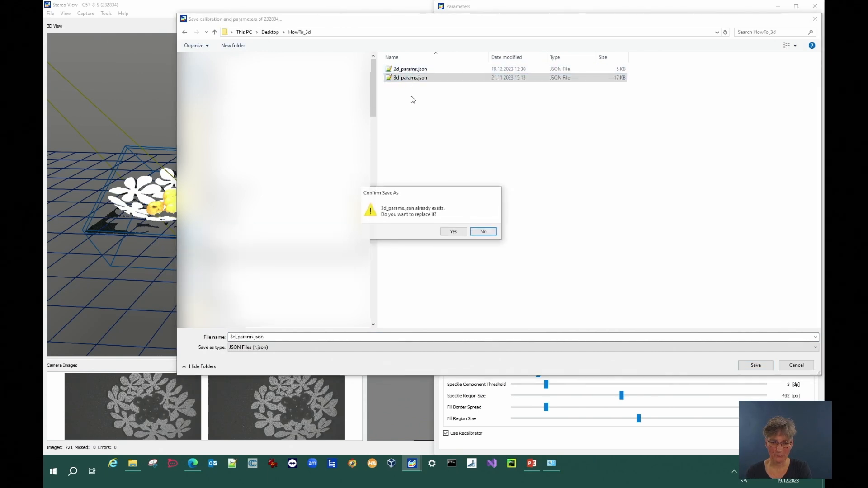
left_click(455, 233)
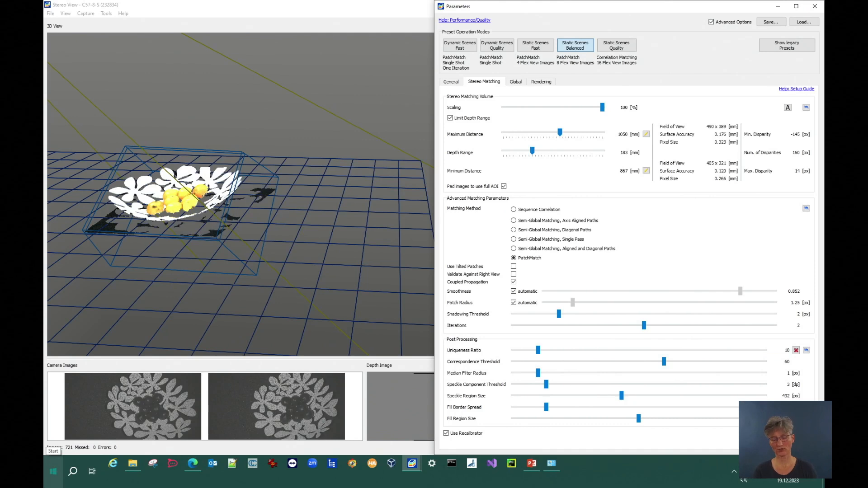
Step: Close the parameters and the stereo view, and reopen the selected stereo and color cameras with default settings
left_click(816, 5)
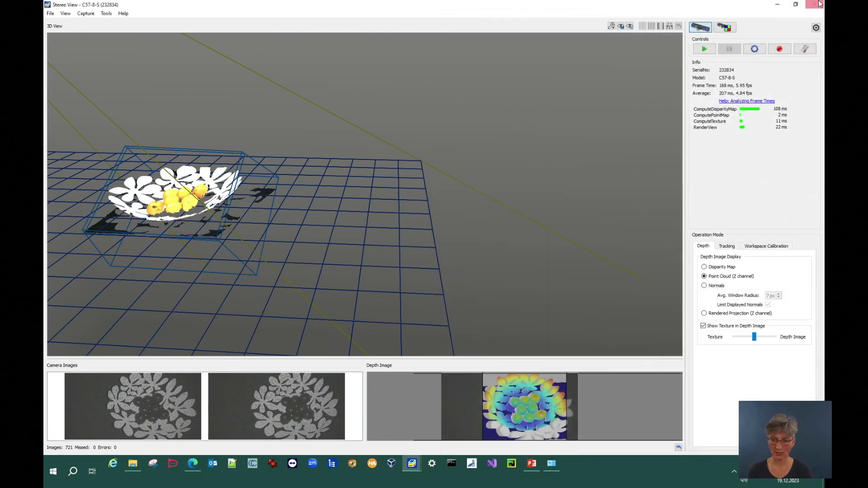
left_click(813, 6)
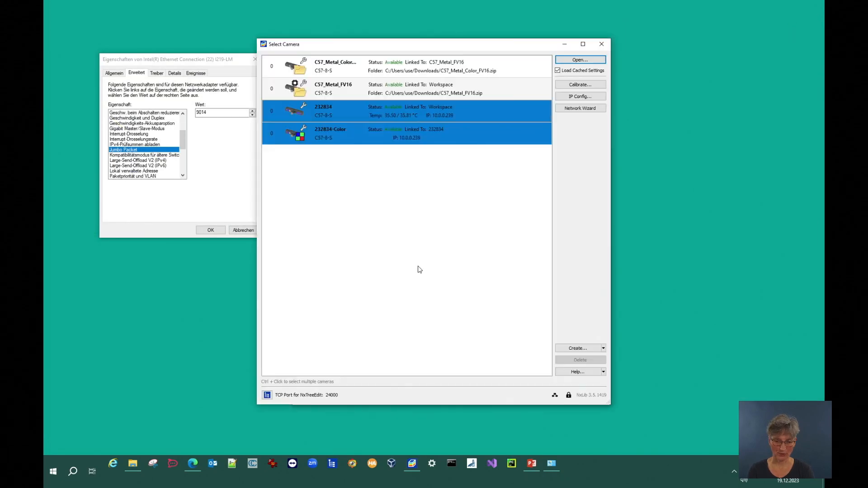
right_click(334, 113)
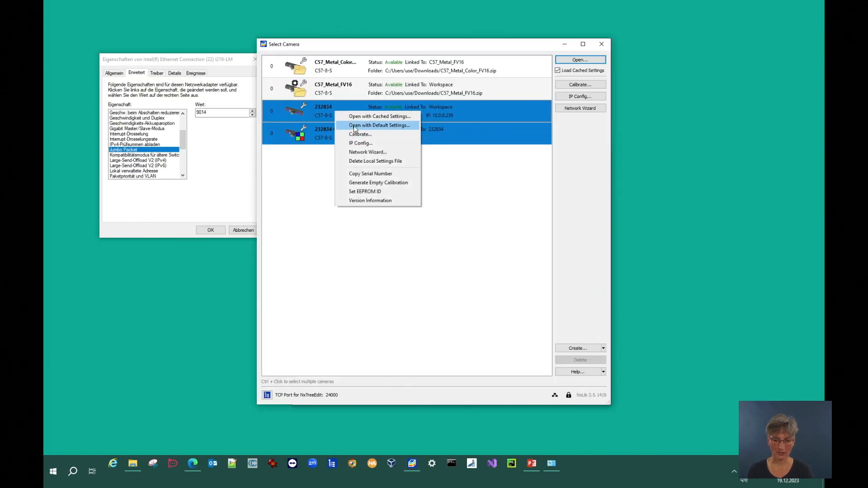
left_click(357, 125)
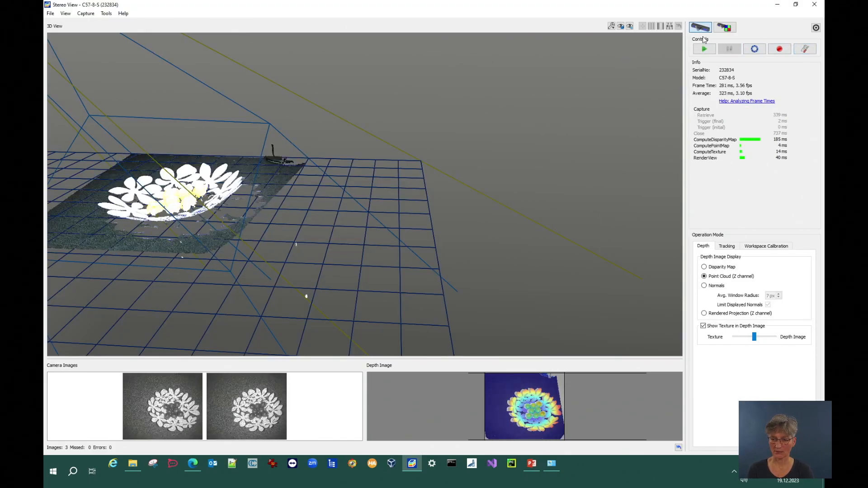
Step: Load the link and parameters from HowTo_3d/3d_params.json into the stereo camera
left_click(806, 49)
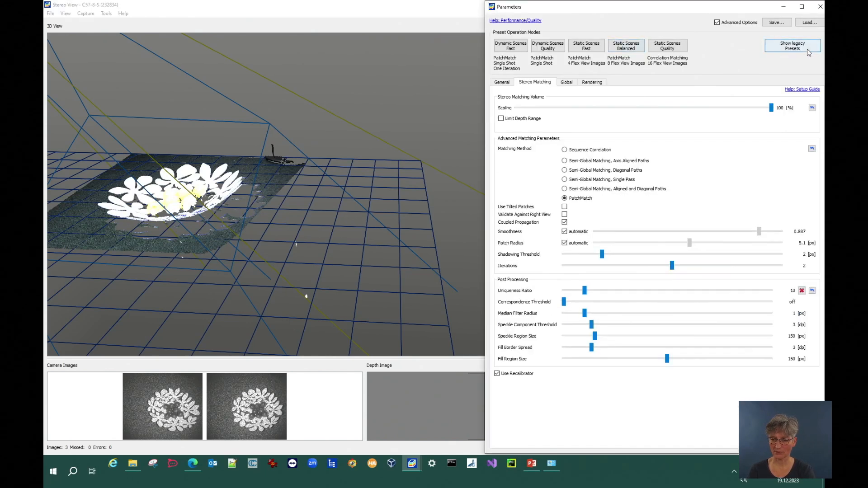
left_click(800, 22)
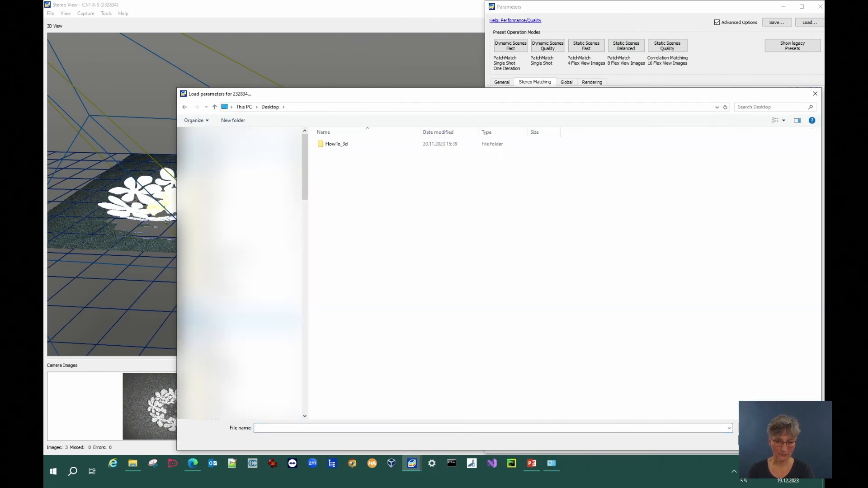
double_click(334, 144)
double_click(337, 153)
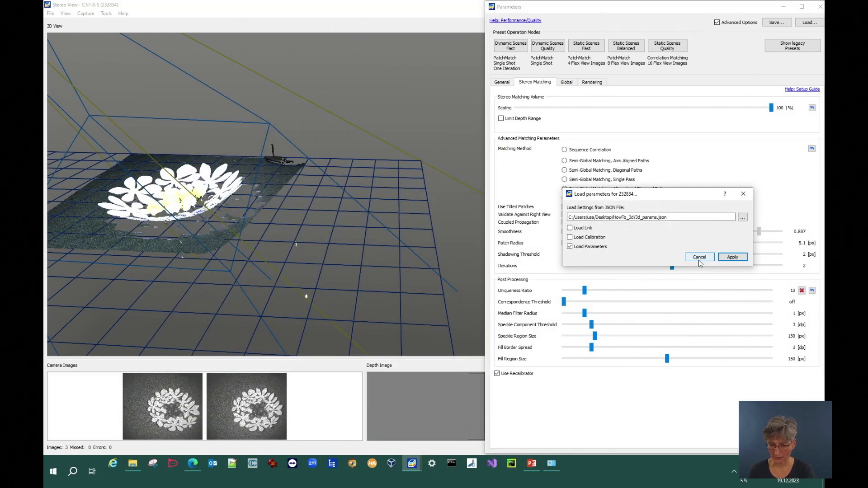
left_click(570, 229)
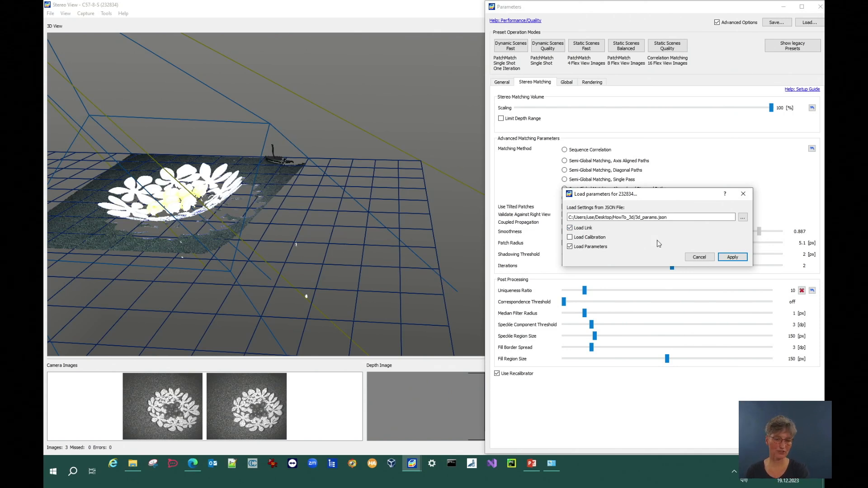
left_click(733, 257)
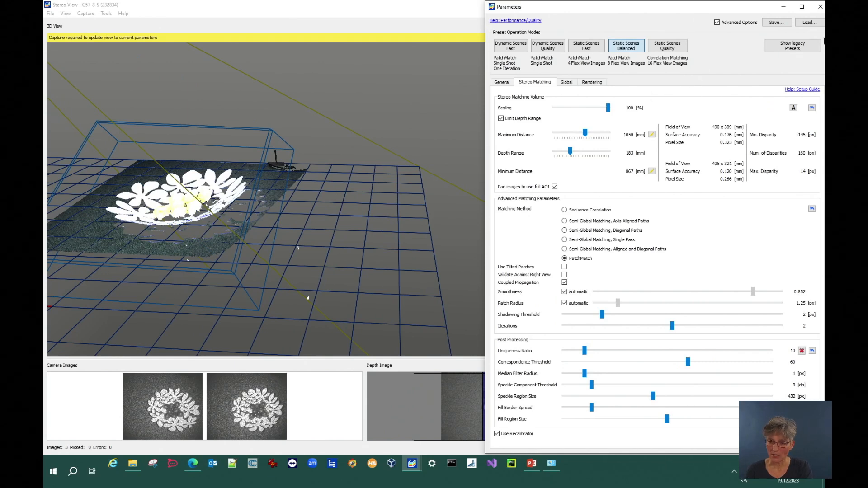
Step: Switch to the color camera and load its link and parameters from HowTo_3d/2d_params.json
left_click(440, 101)
left_click(725, 27)
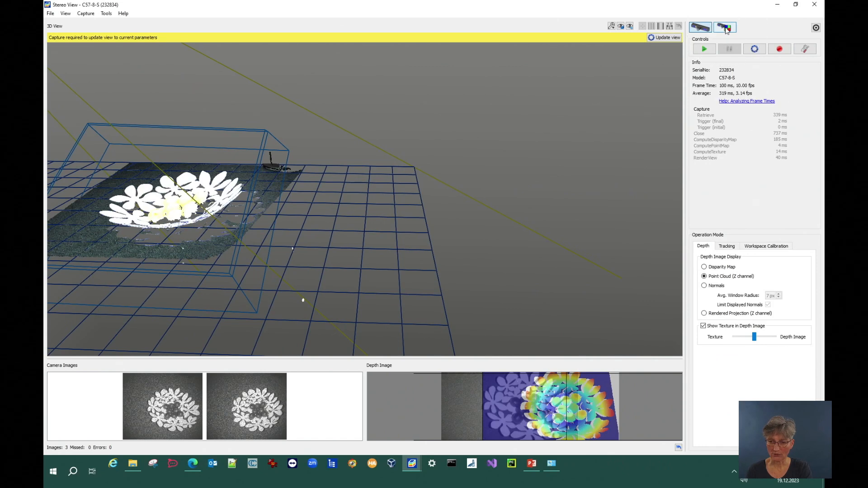
left_click(805, 48)
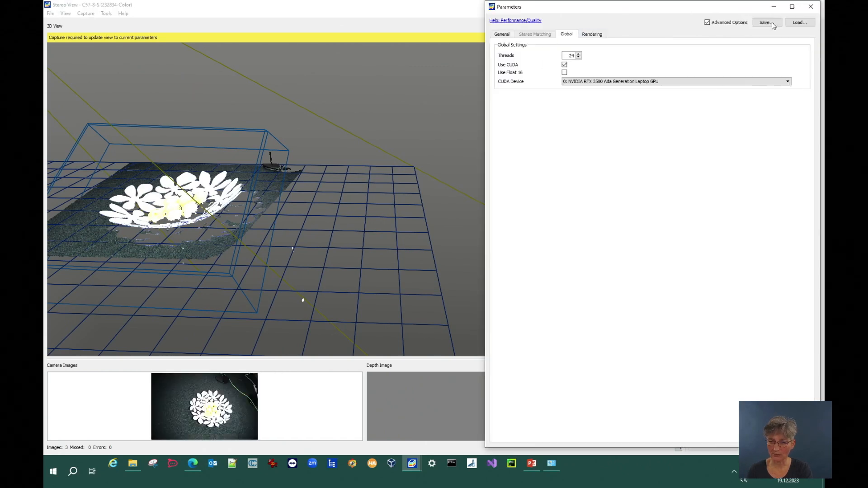
left_click(800, 22)
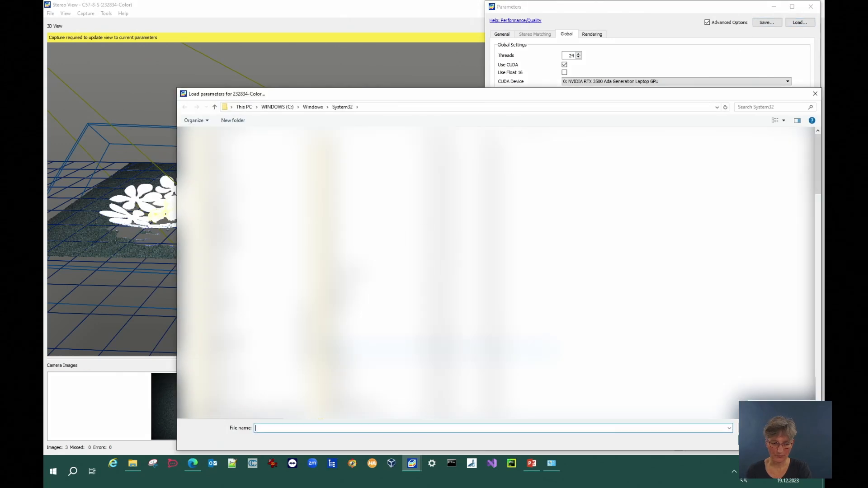
left_click_drag(305, 316, 304, 168)
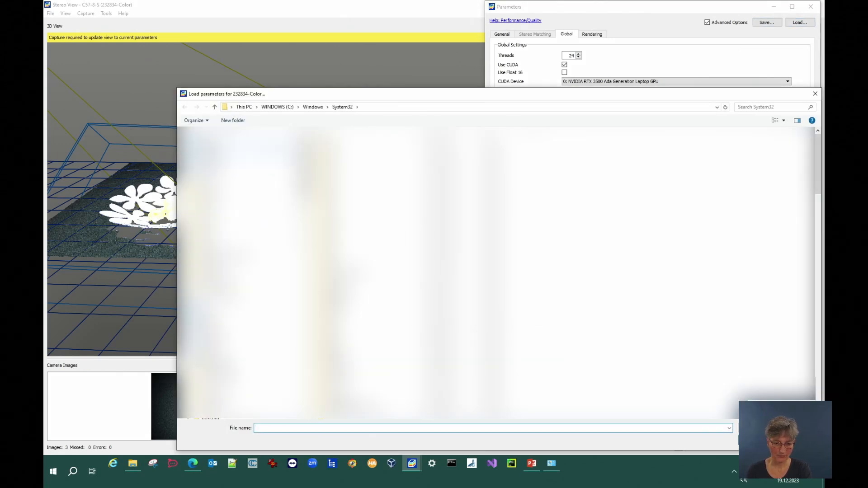
left_click(246, 138)
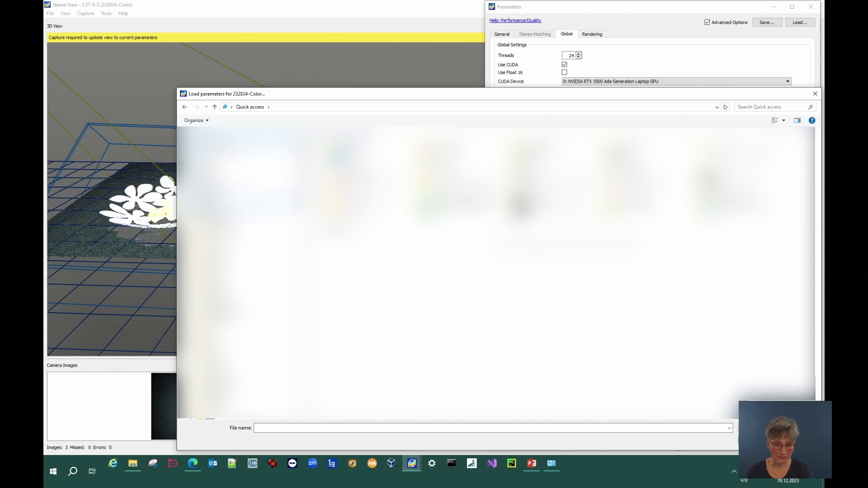
left_click(254, 182)
double_click(336, 144)
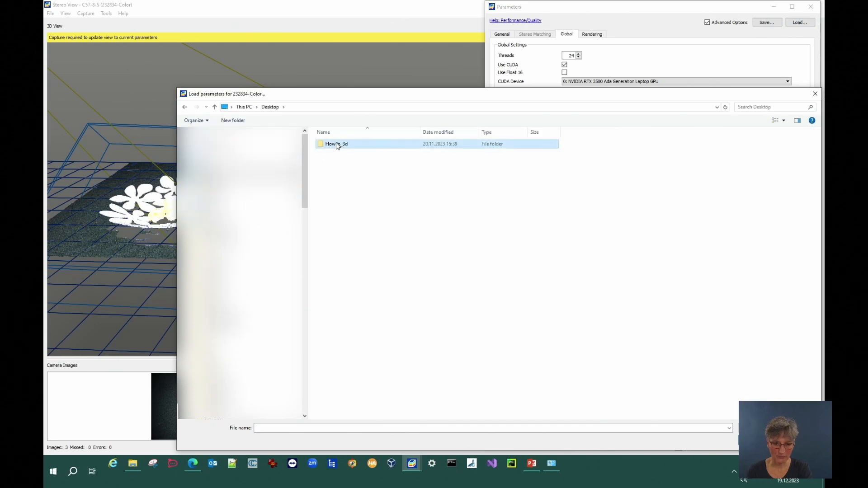
double_click(337, 144)
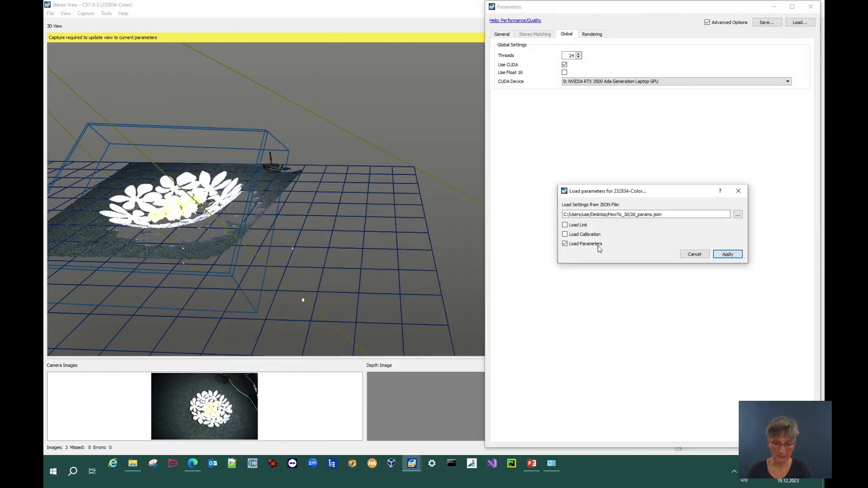
left_click(565, 225)
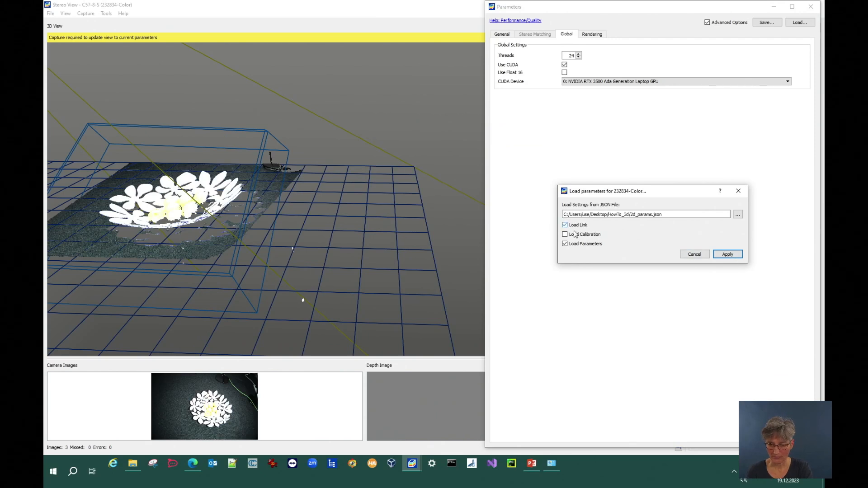
left_click(716, 256)
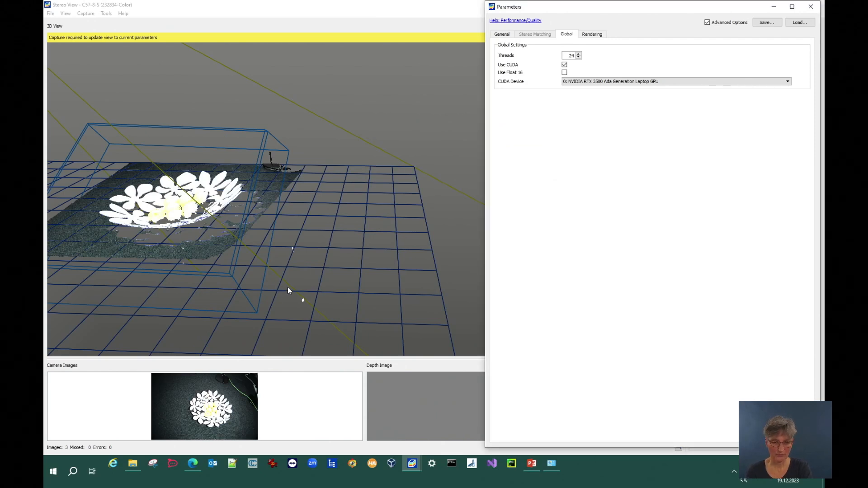
Step: Hide the parameters and run a live capture with the loaded settings until the 3D scene updates, pausing it at that point
left_click_drag(287, 293, 297, 267)
left_click_drag(397, 142, 453, 124)
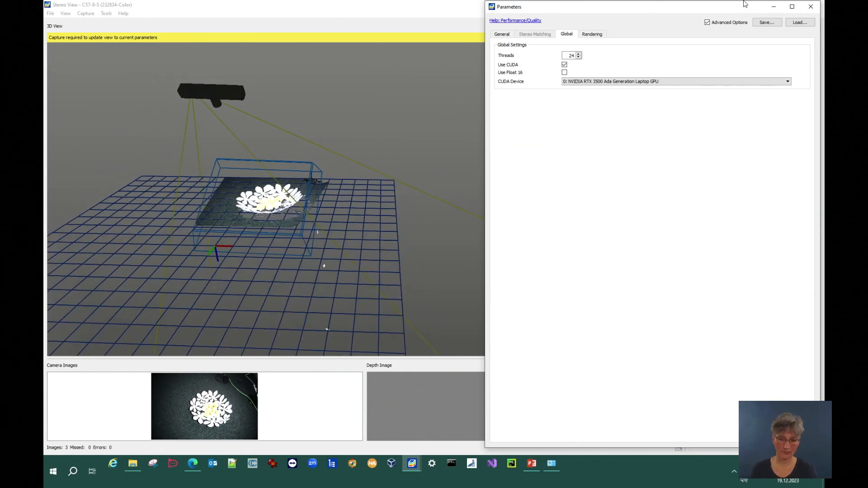
left_click(773, 7)
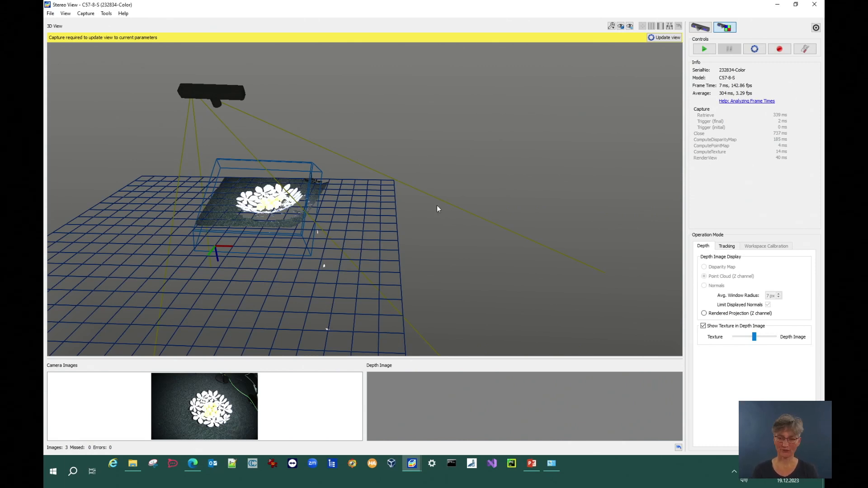
left_click(704, 49)
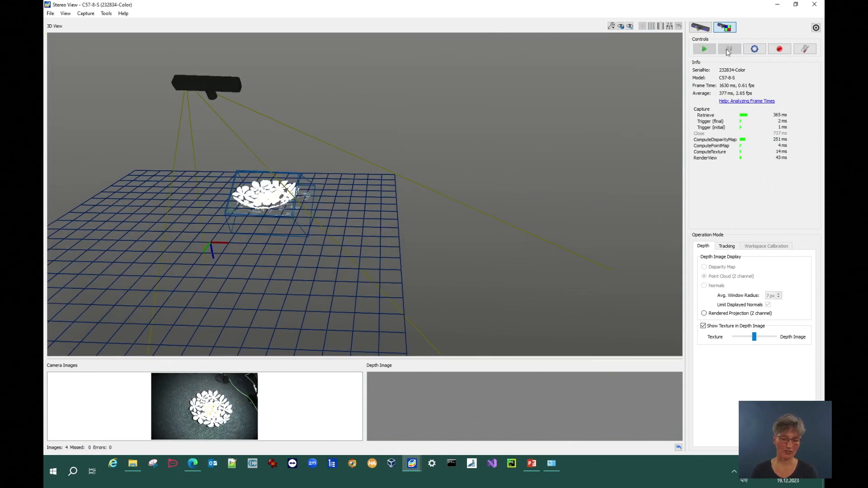
left_click(729, 49)
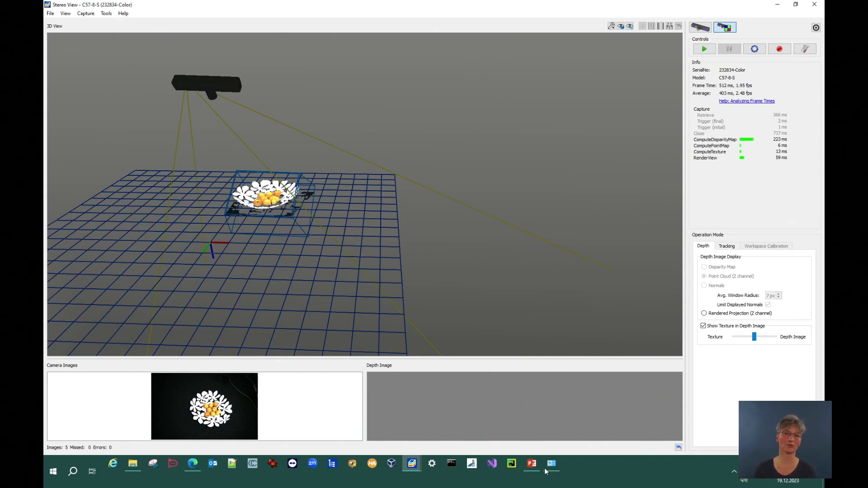
mouse_move(450, 444)
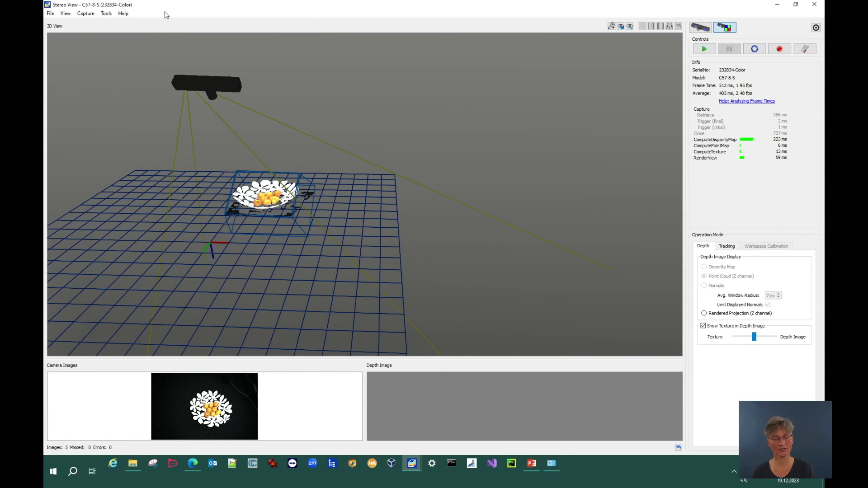
Step: Switch to the stereo camera and show its camera images in the main view
left_click(698, 28)
double_click(149, 404)
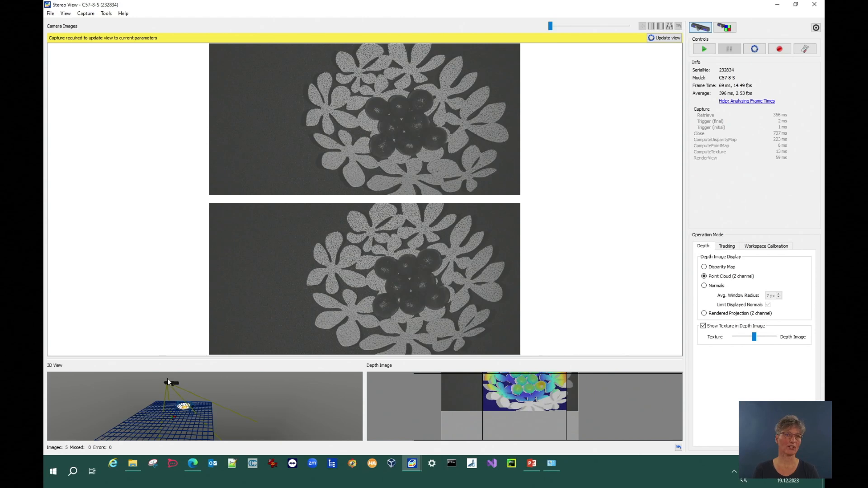
mouse_move(168, 383)
Step: Save the stereo camera's raw images as PNG images with calibration file in the HowTo_3d folder, picking Oranges_Color.zip as the file
left_click(50, 15)
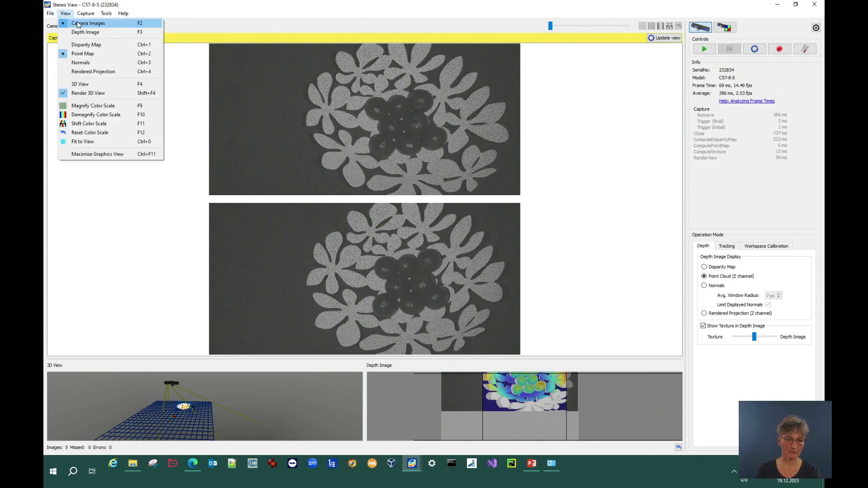
mouse_move(96, 29)
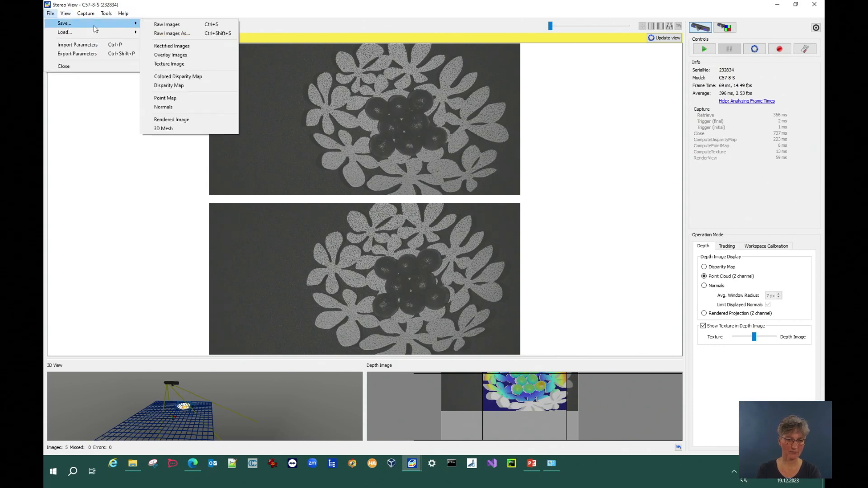
left_click(167, 34)
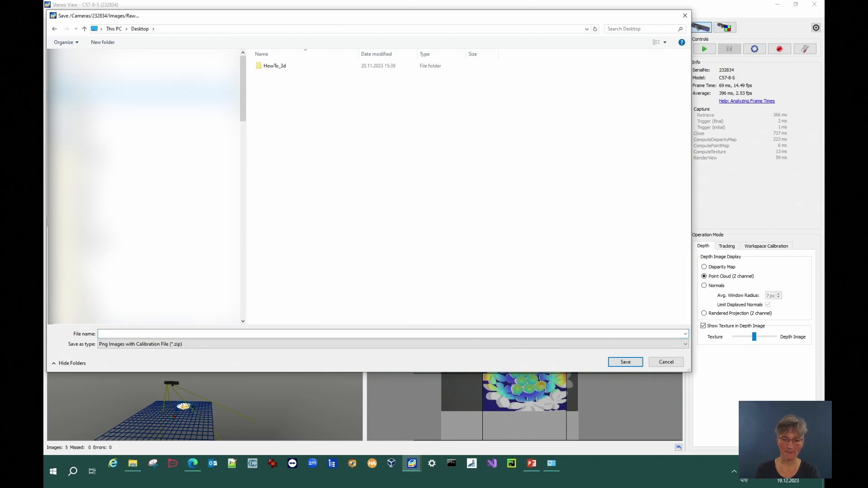
double_click(271, 66)
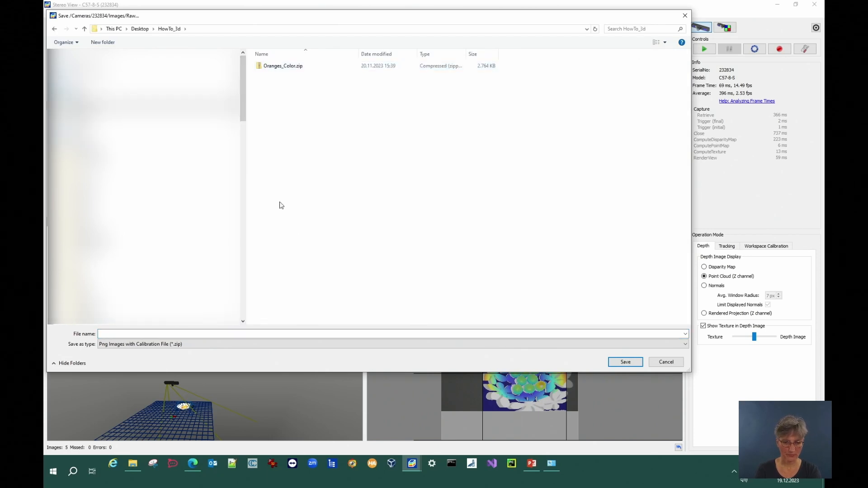
double_click(278, 67)
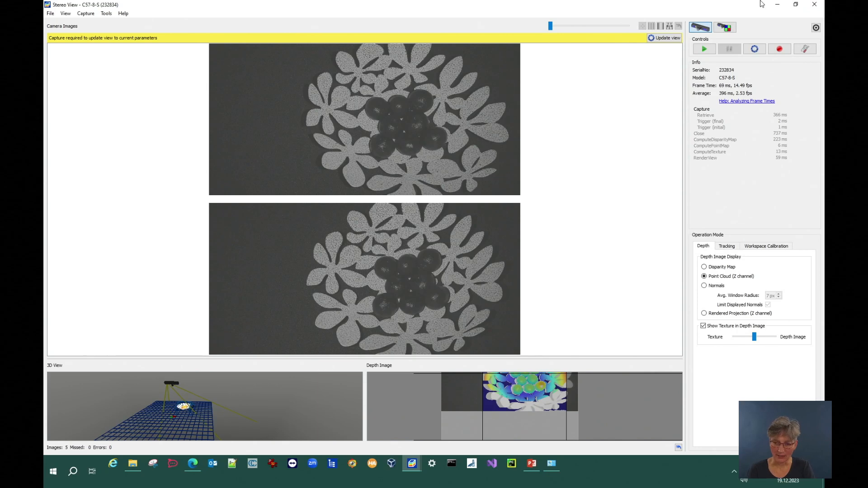
Step: Close the stereo view and open the two file cameras C57_Metal_Color_FV16 and C57_Metal_FV16 together
left_click(815, 5)
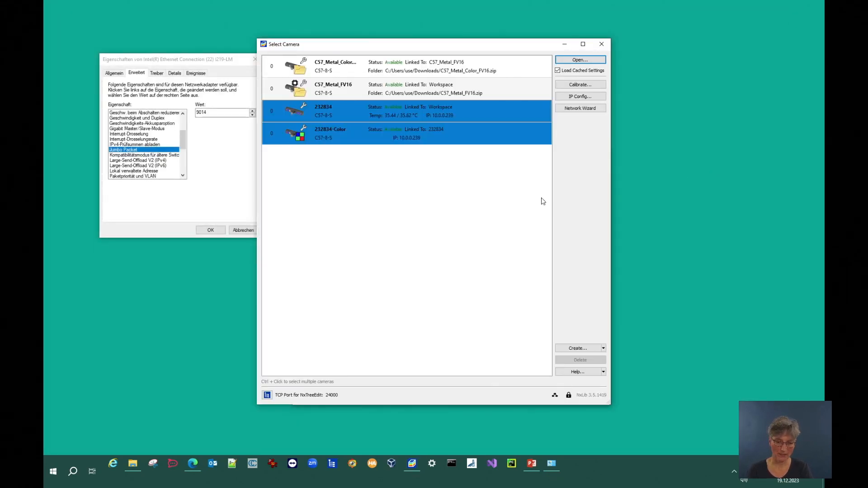
left_click(368, 223)
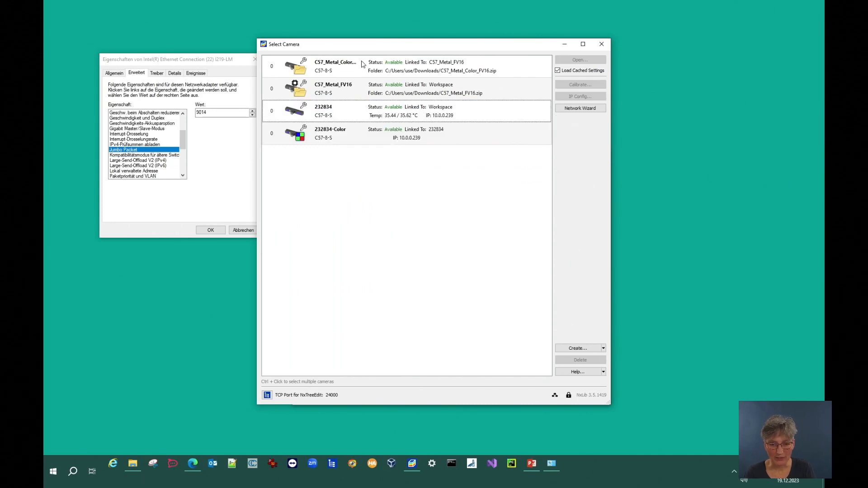
left_click(362, 64)
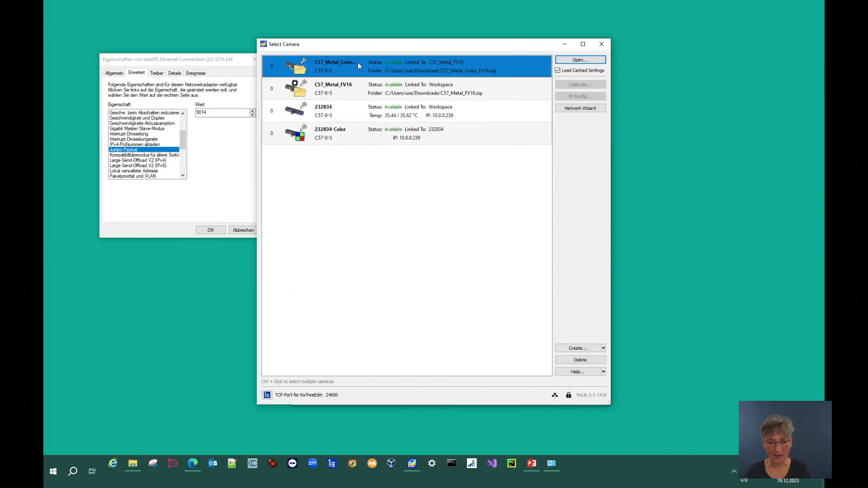
left_click(362, 92, "ctrl")
left_click(565, 60)
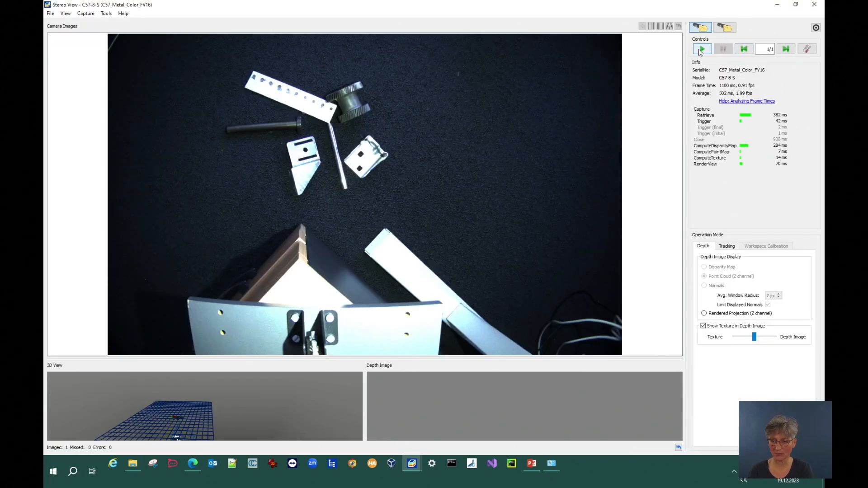
Step: Play back the file cameras' capture with the metal parts shown in the main 3D view, and pause it
left_click(702, 49)
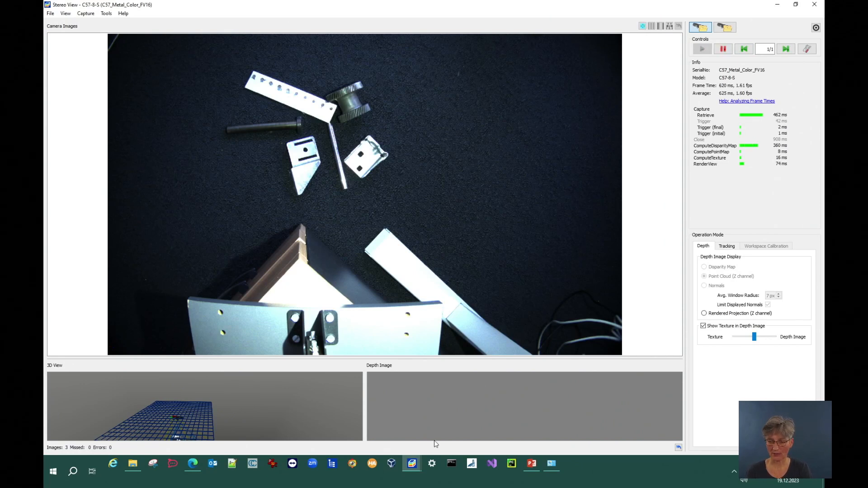
double_click(138, 406)
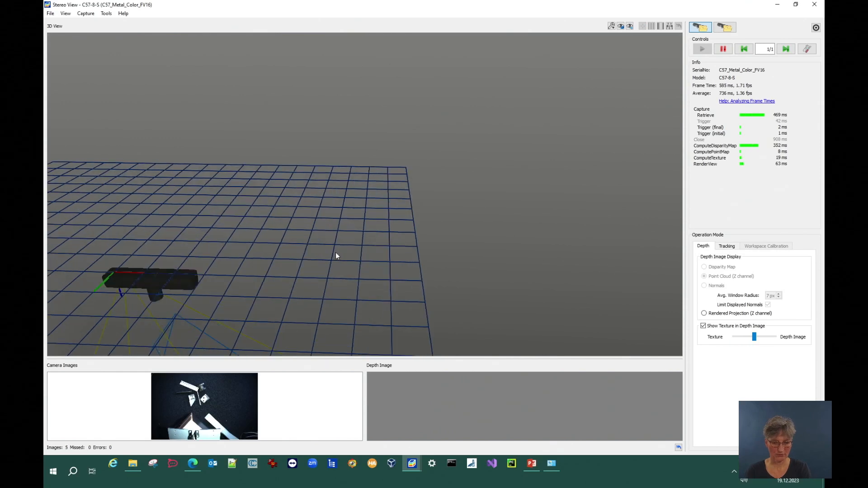
scroll(295, 252, "down", 5)
left_click_drag(295, 251, 302, 348)
scroll(328, 225, "up", 2)
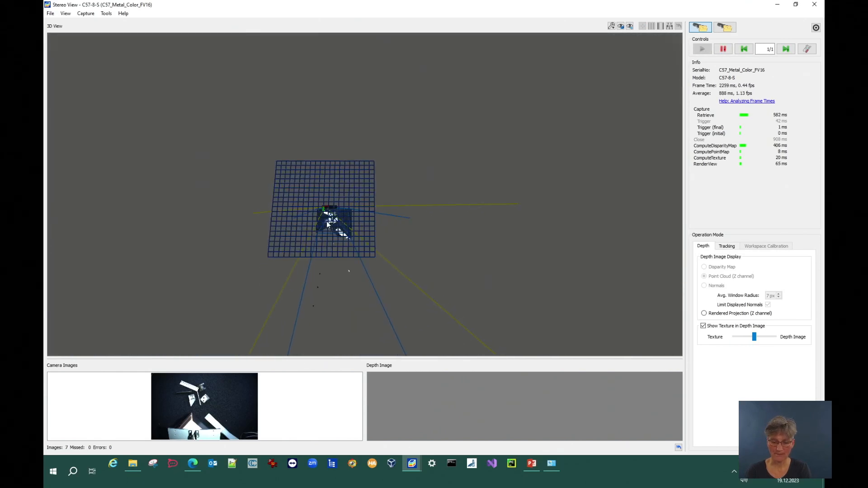
scroll(327, 224, "up", 5)
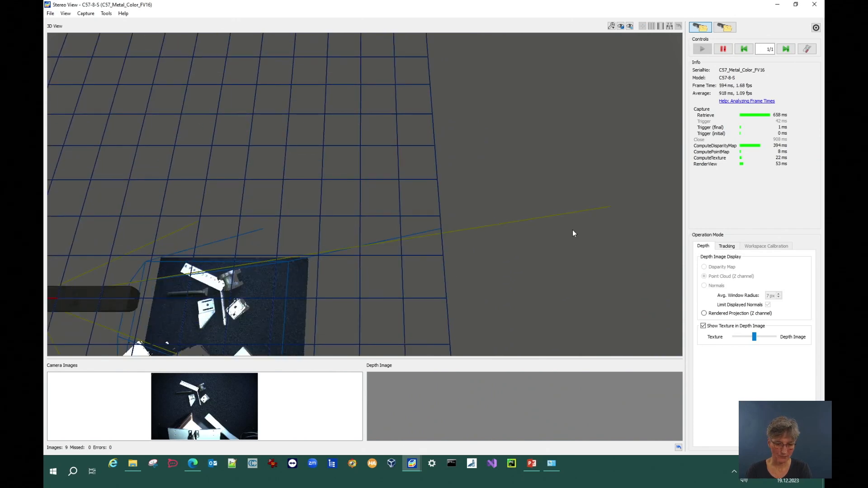
scroll(573, 230, "down", 1)
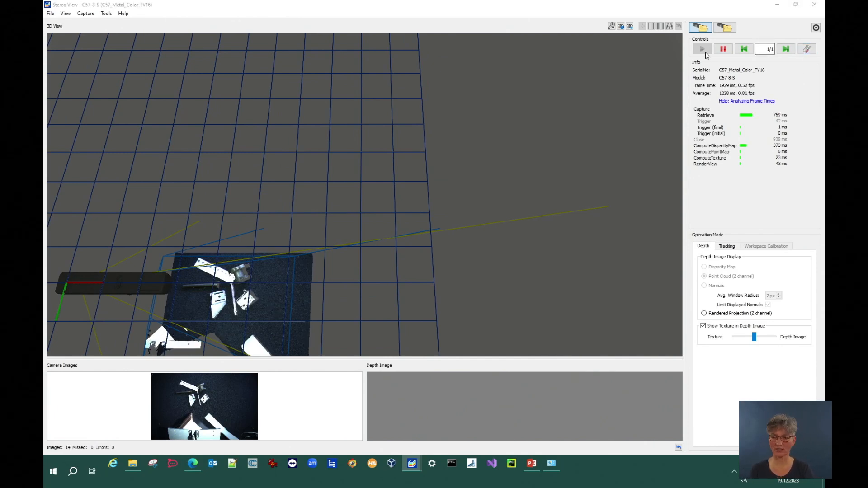
left_click(724, 49)
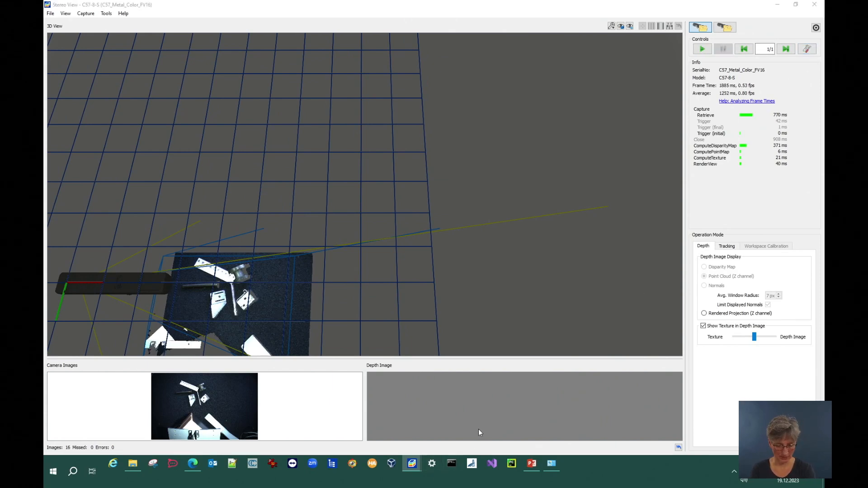
Step: Bring up the color file camera's parameters and switch back and forth between the two file cameras
mouse_move(412, 464)
left_click(393, 428)
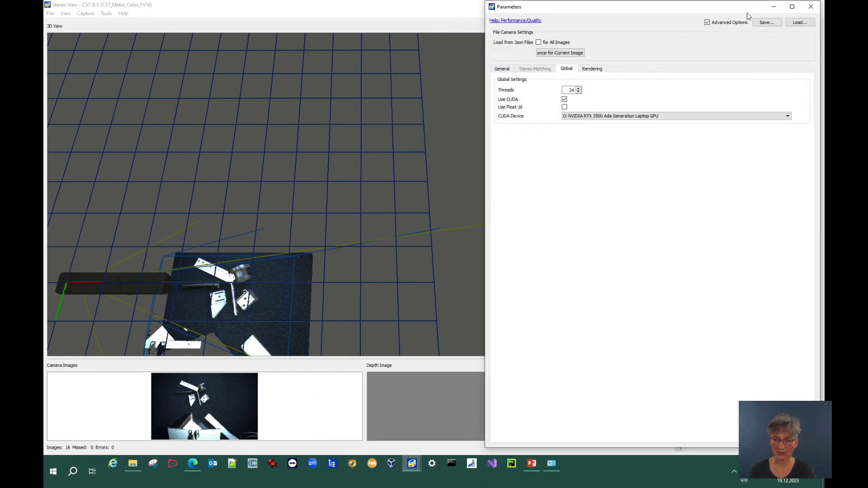
left_click_drag(737, 8, 713, 99)
left_click(729, 25)
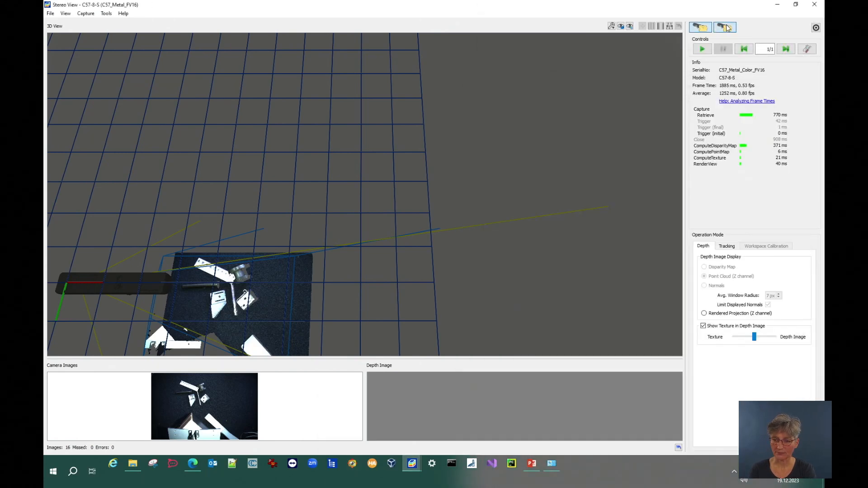
left_click(701, 28)
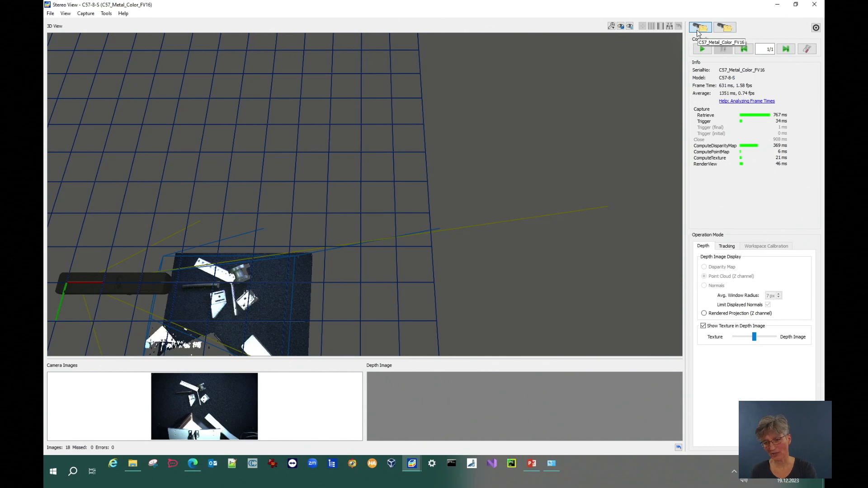
left_click(727, 28)
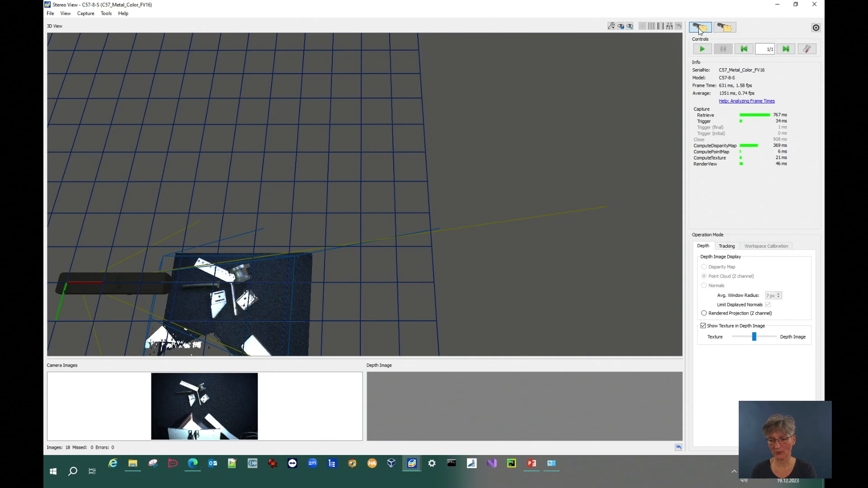
Step: Review the Stereo Matching parameters of the C57_Metal_FV16 file camera and hide the parameters again
left_click(806, 49)
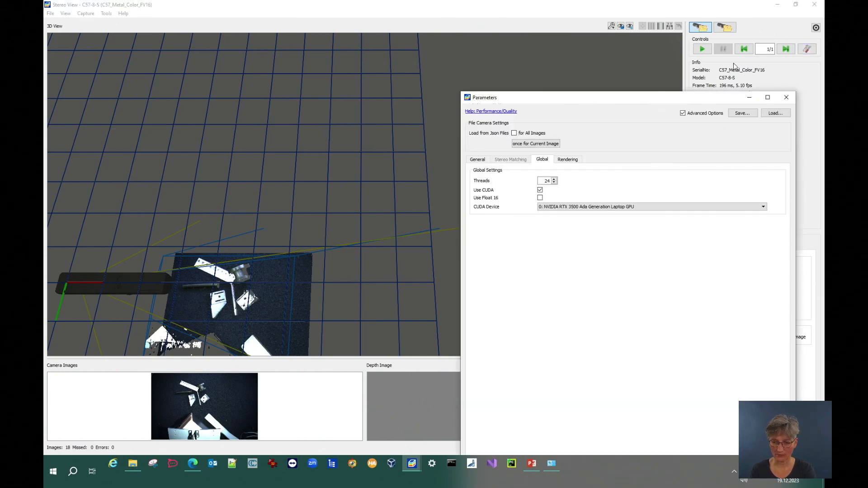
left_click(725, 28)
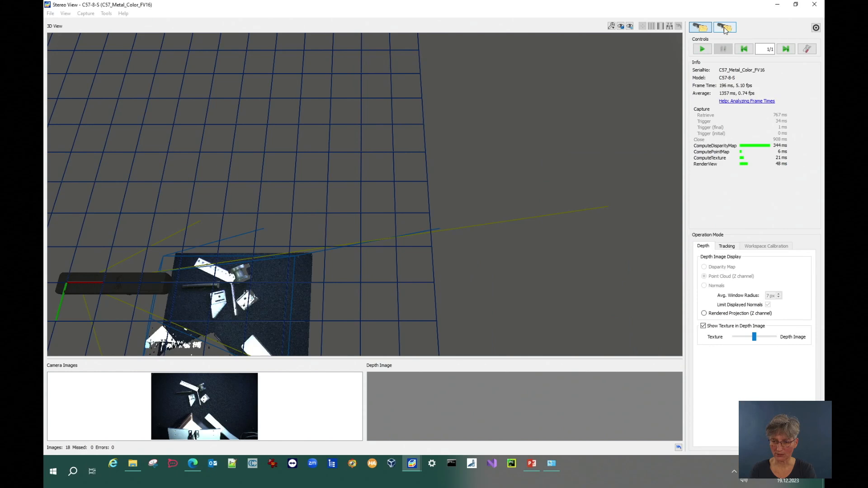
left_click(808, 49)
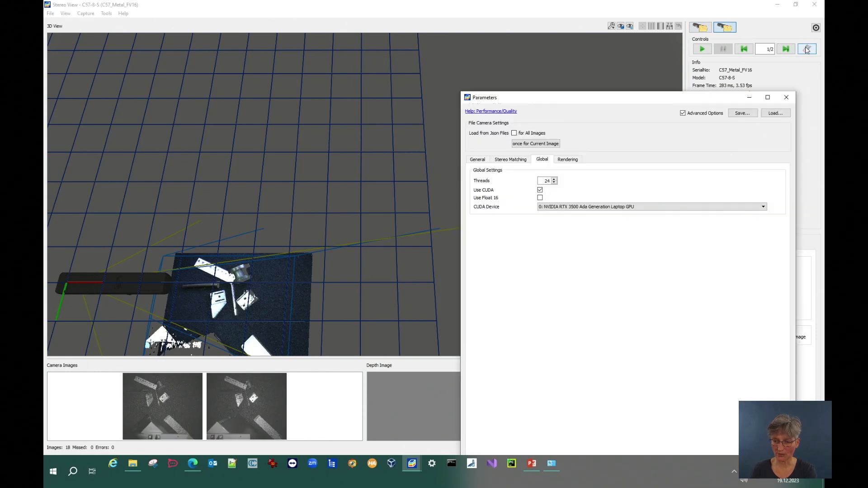
left_click(507, 162)
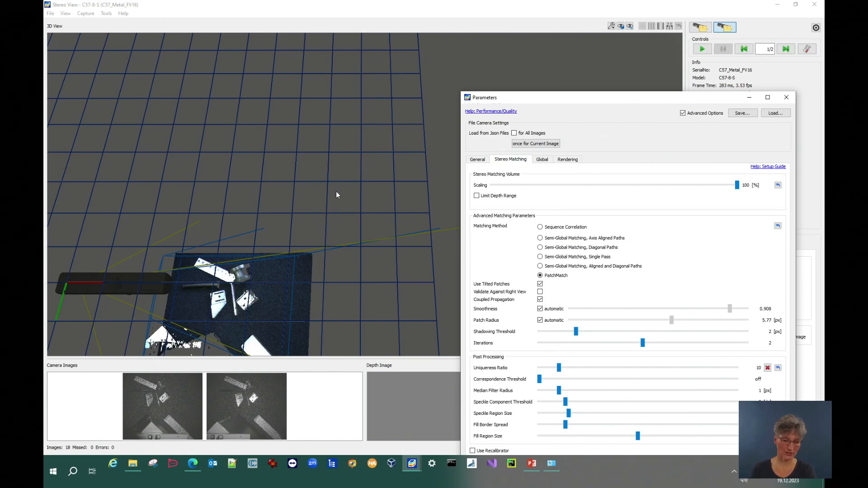
left_click(750, 99)
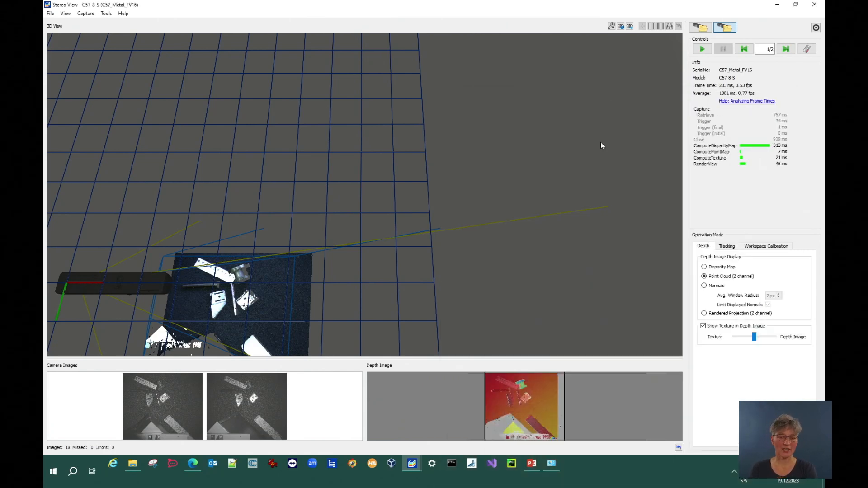